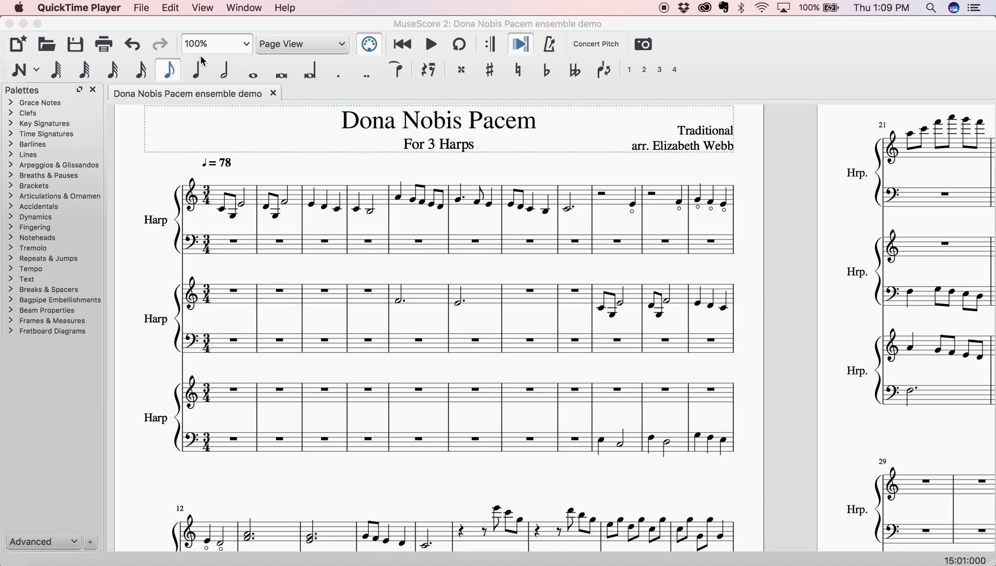
Switch to MuseScore and open the score's instrument list to examine the three harps and their staves.
click(151, 26)
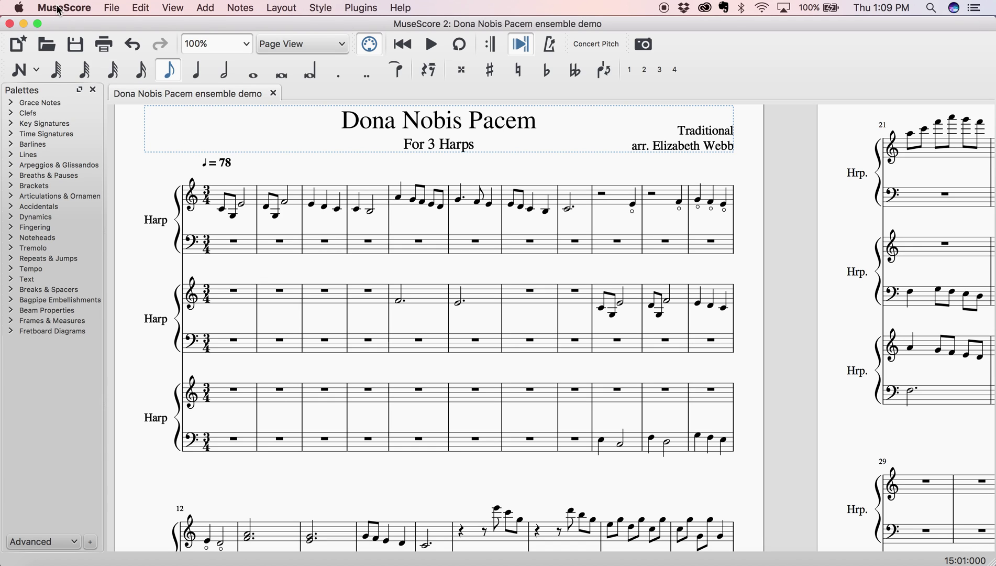
click(145, 9)
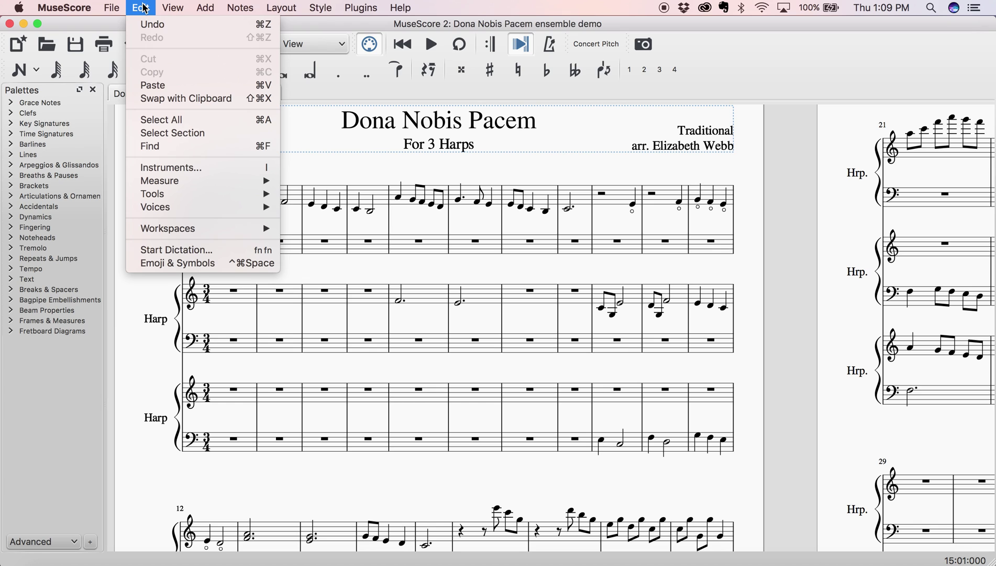
click(181, 169)
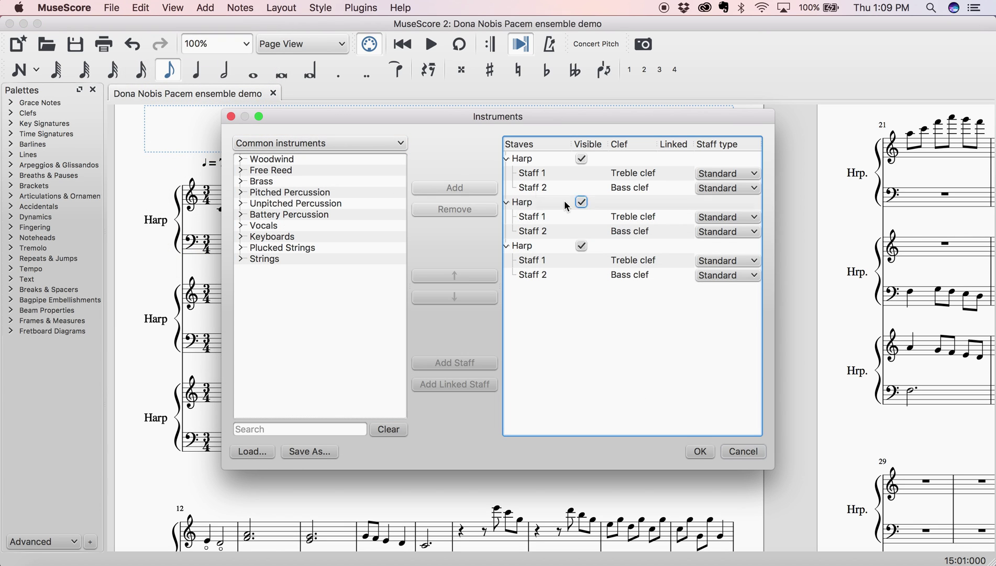
click(349, 285)
click(521, 160)
click(493, 155)
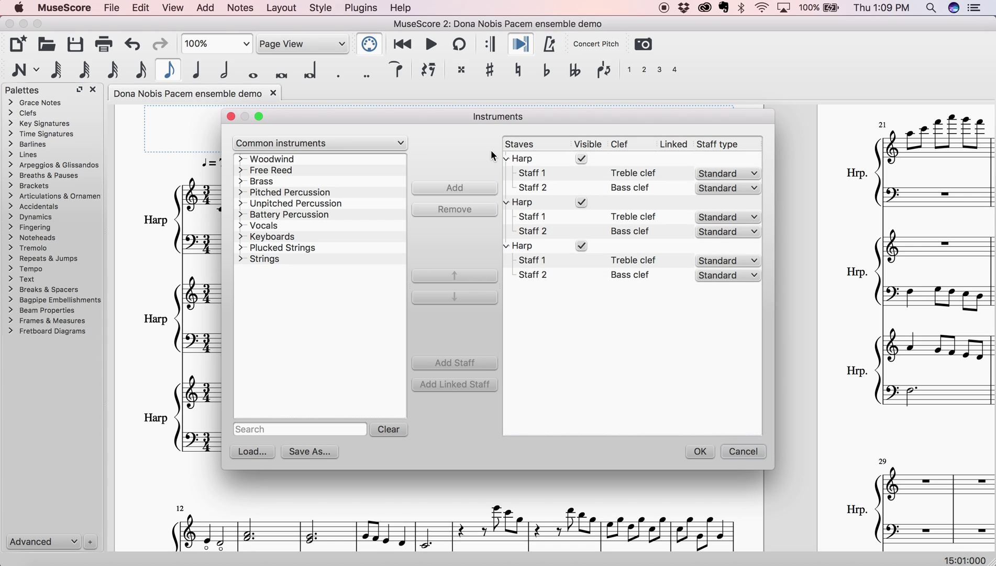
key(Tab)
key(Tab)
key(Tab)
click(365, 272)
click(463, 387)
key(Tab)
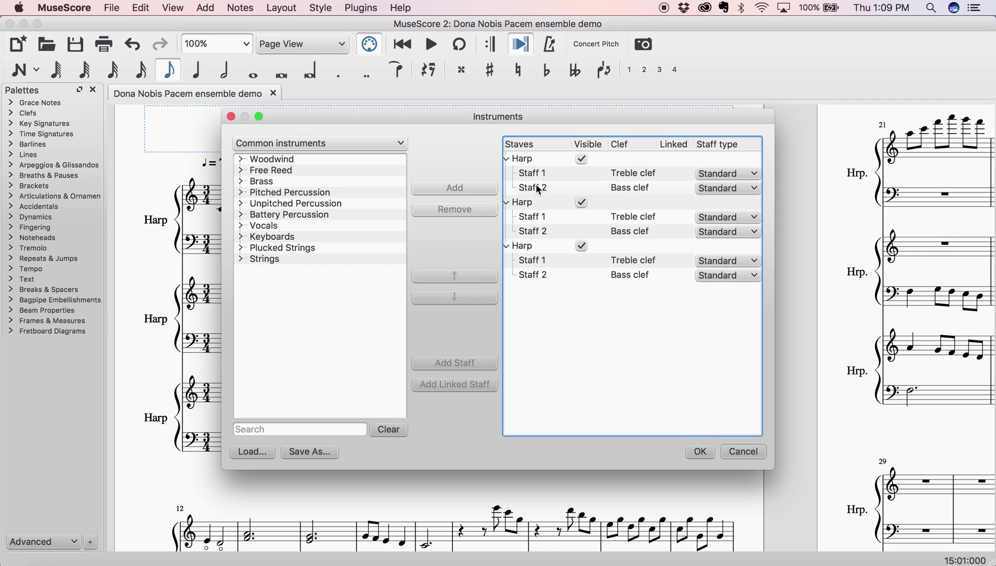
click(531, 189)
click(457, 213)
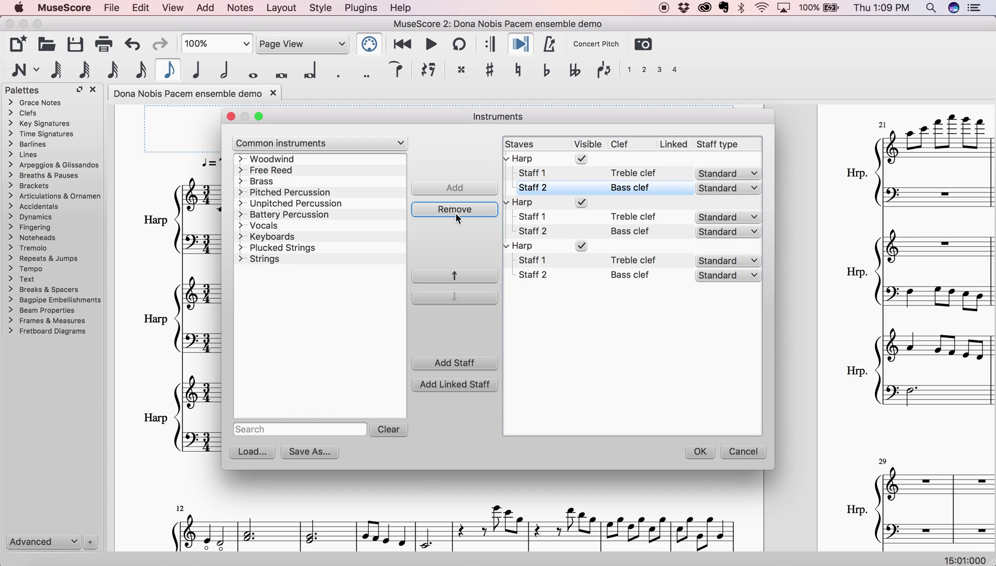
click(469, 276)
Add a Violin from the Strings family to the score's instruments and move it above the first harp.
click(265, 236)
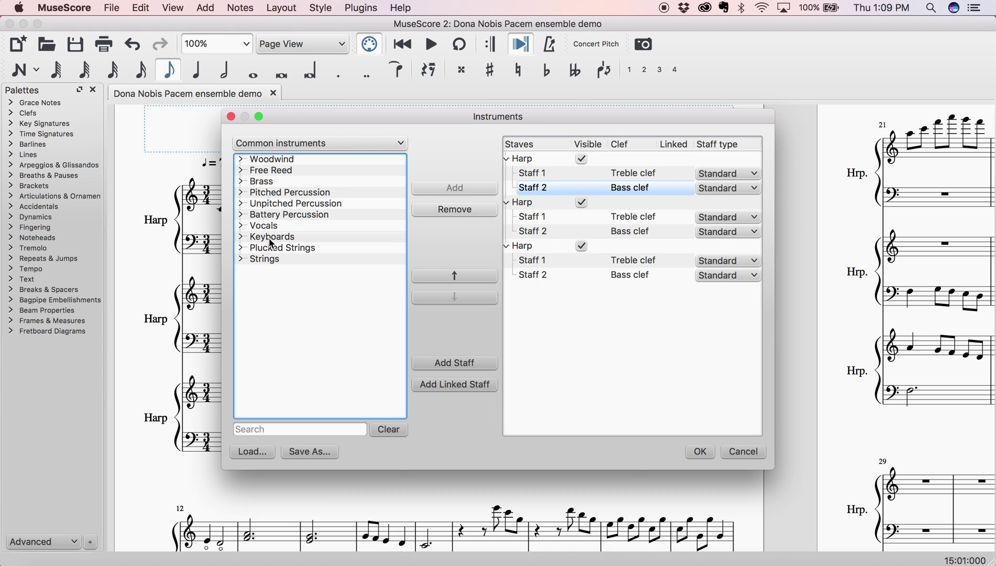
click(454, 275)
click(265, 257)
double_click(265, 259)
click(275, 270)
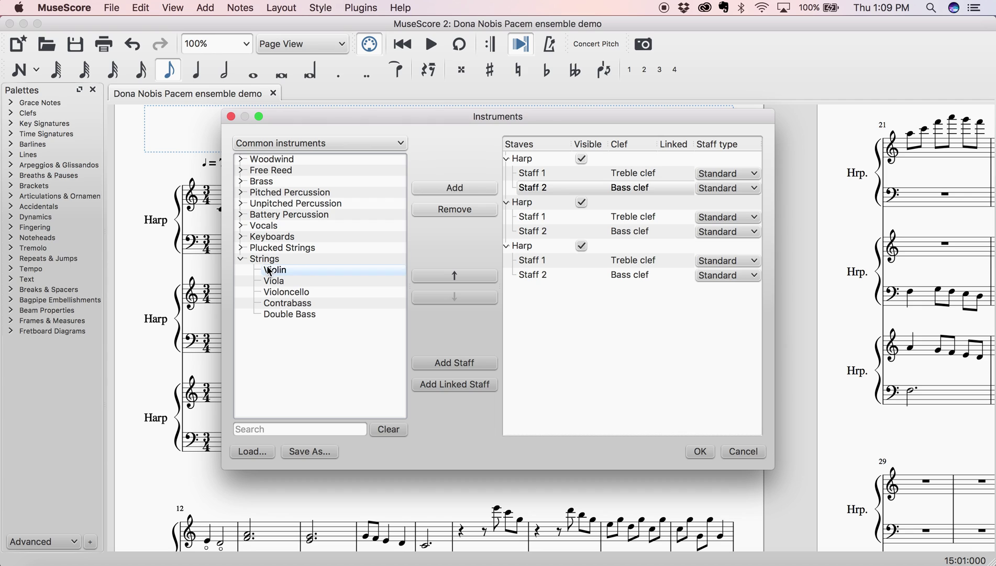
click(447, 195)
click(527, 292)
click(484, 272)
click(484, 272)
click(484, 272)
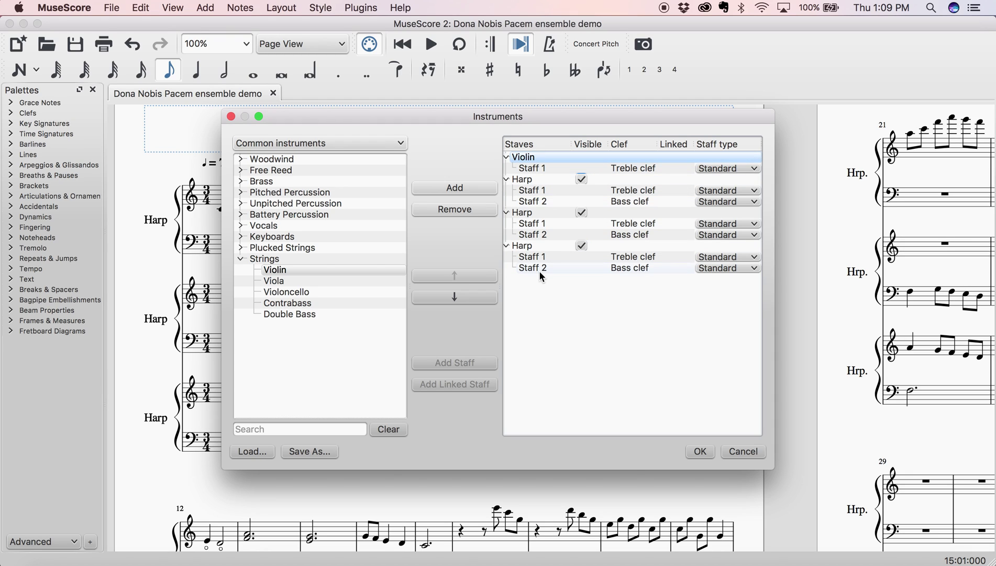
Remove the Violin from the instrument list and close the instrument settings without applying changes.
click(462, 209)
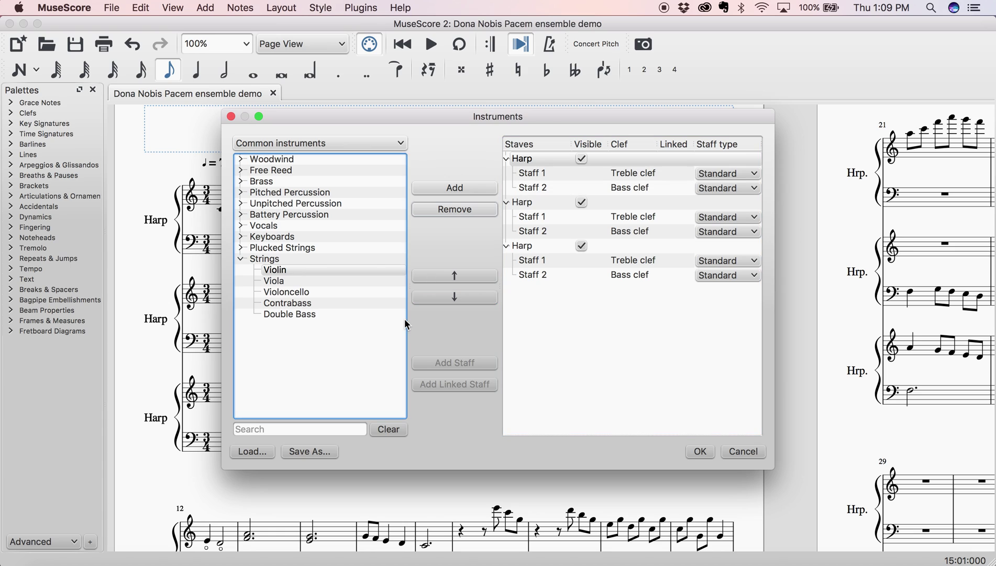
click(548, 149)
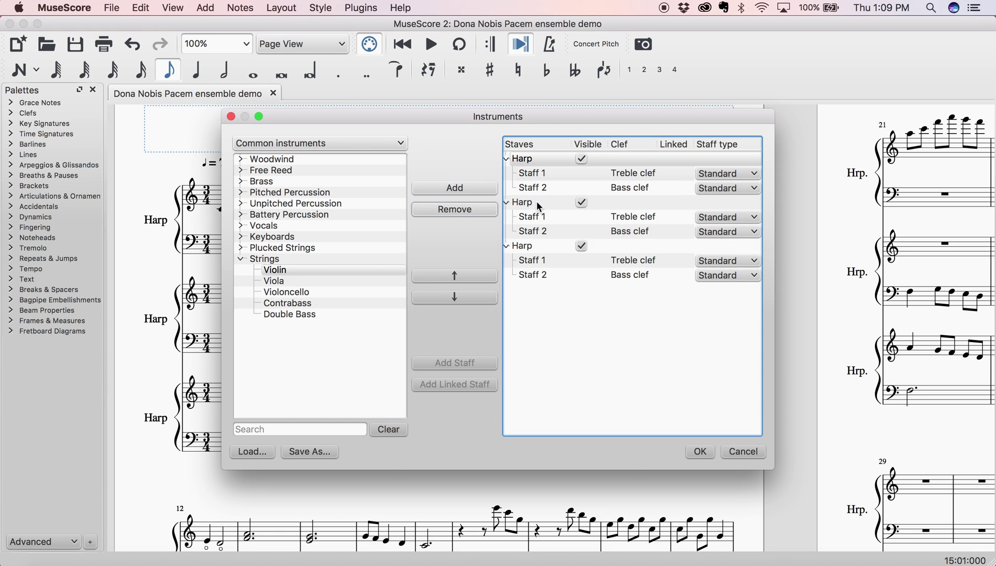
click(252, 329)
click(569, 228)
click(729, 452)
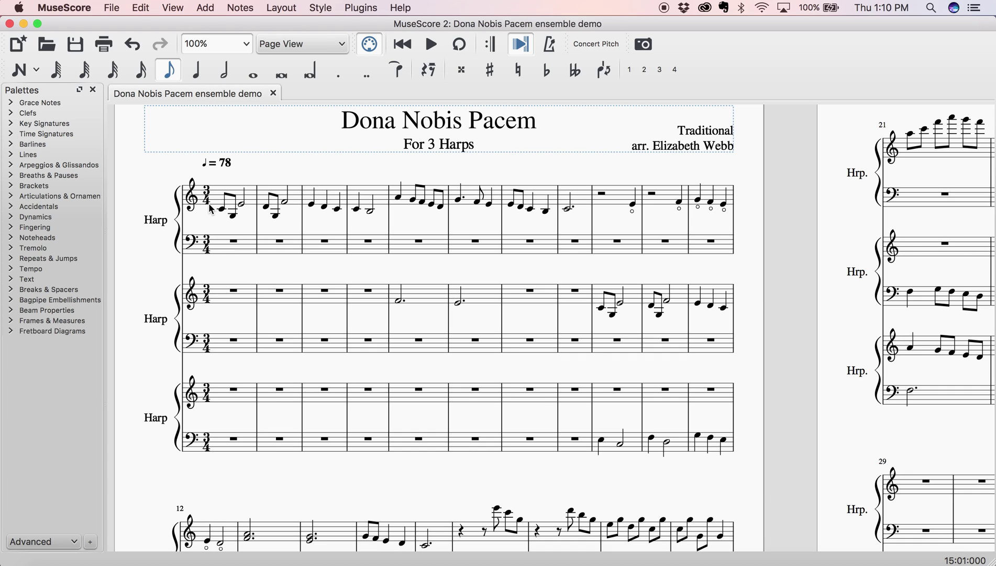
Open the score's part settings and create a separate part for every harp at once.
click(113, 7)
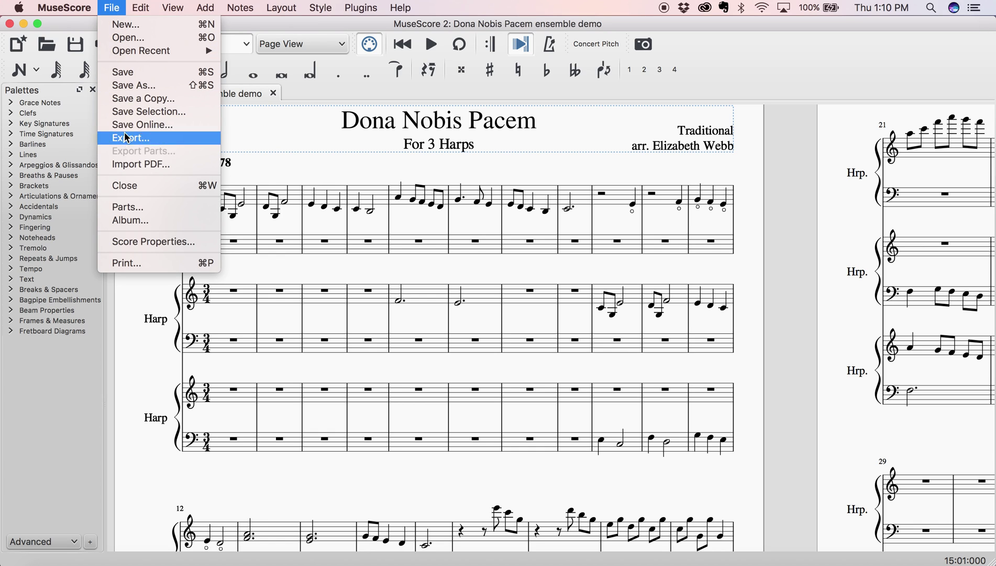
click(135, 206)
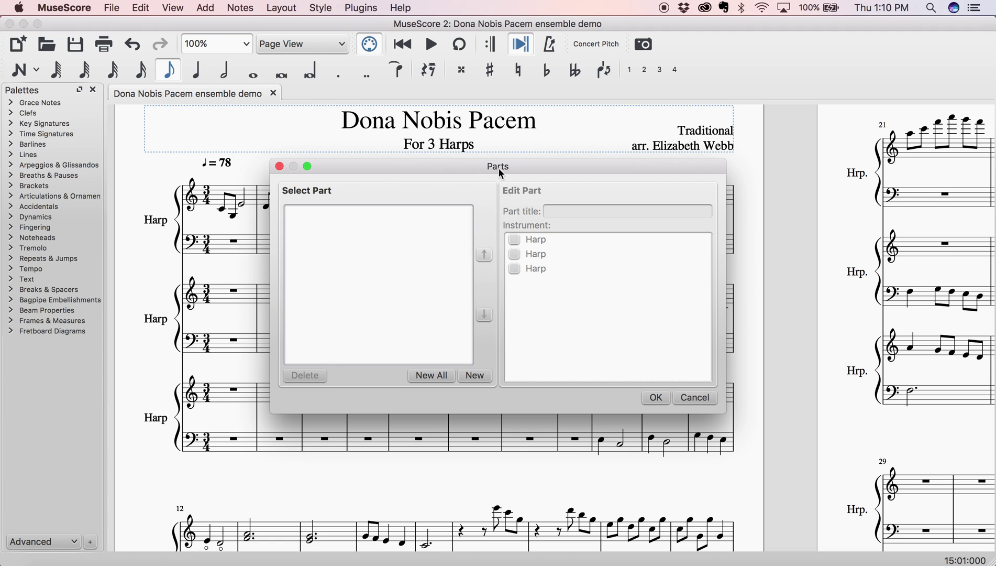
click(436, 376)
click(359, 268)
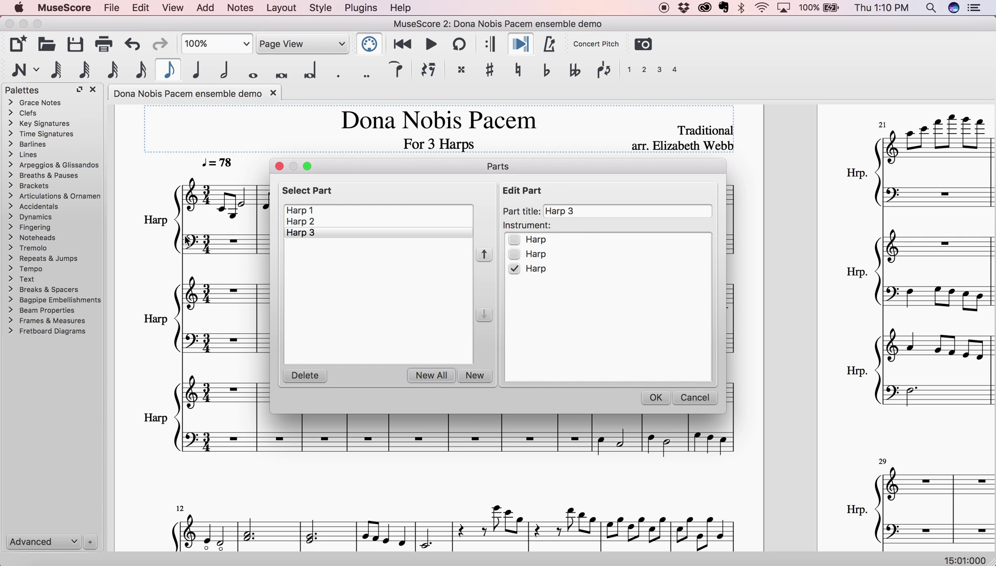
Rename the first harp's part as Lever Harp.
click(409, 329)
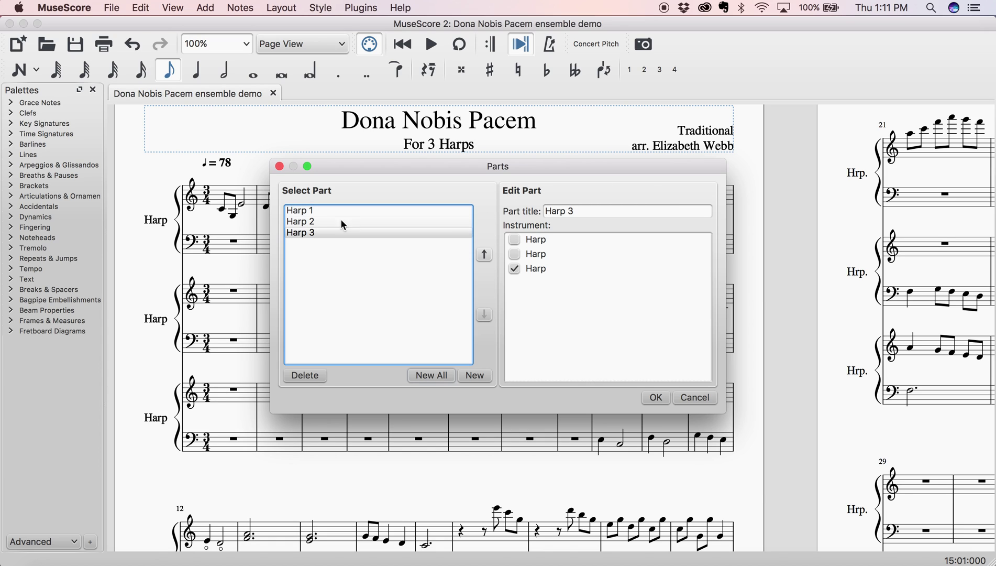
click(316, 211)
click(620, 210)
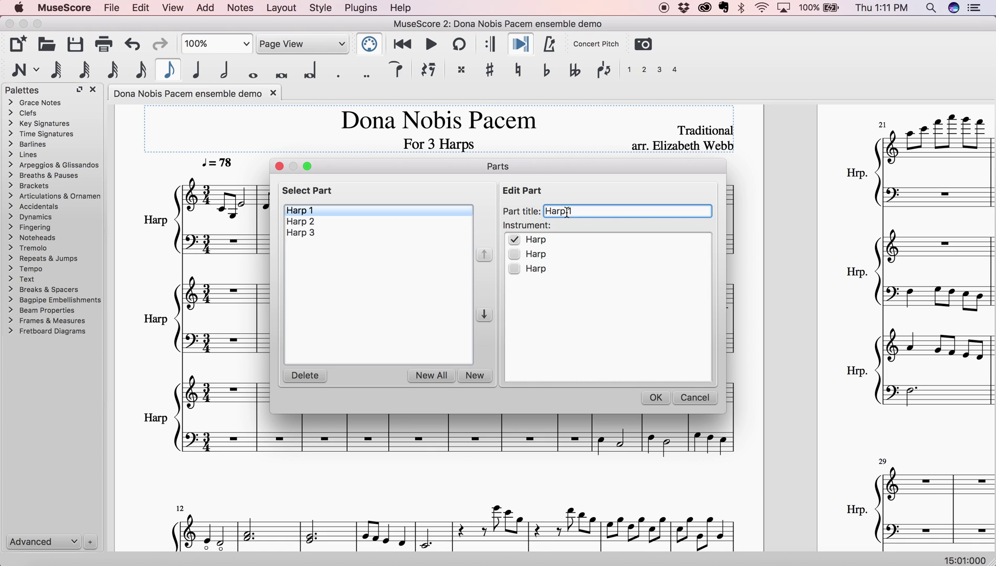
triple_click(596, 210)
key(BackSpace)
text(Lever Harp)
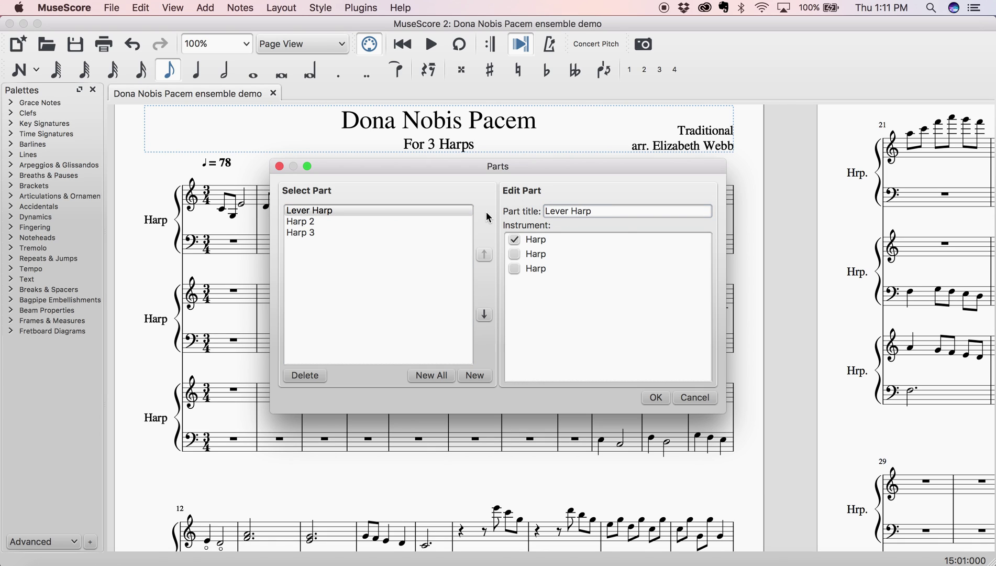
Check the instrument assigned to each of the three parts and confirm the part settings.
click(378, 228)
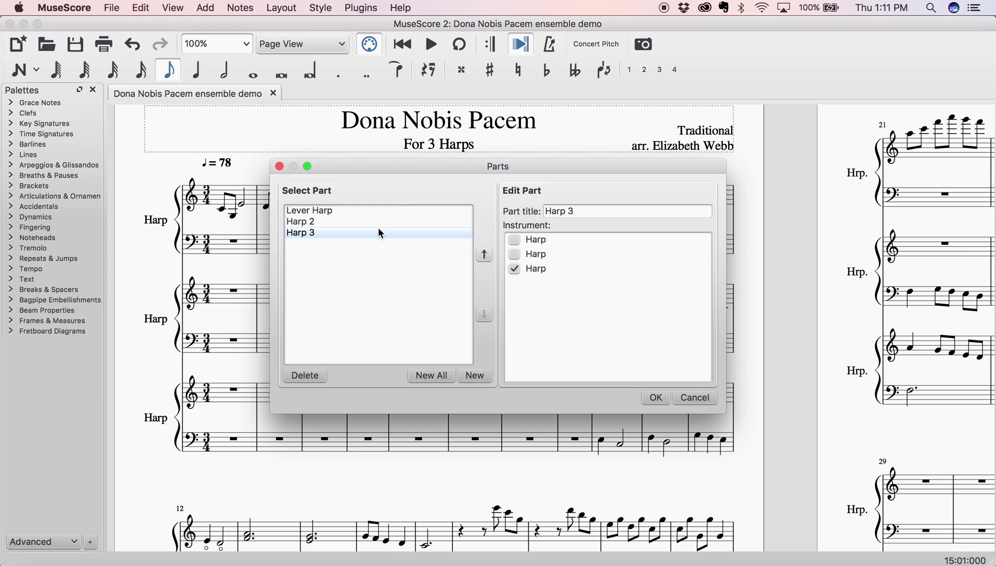
click(369, 221)
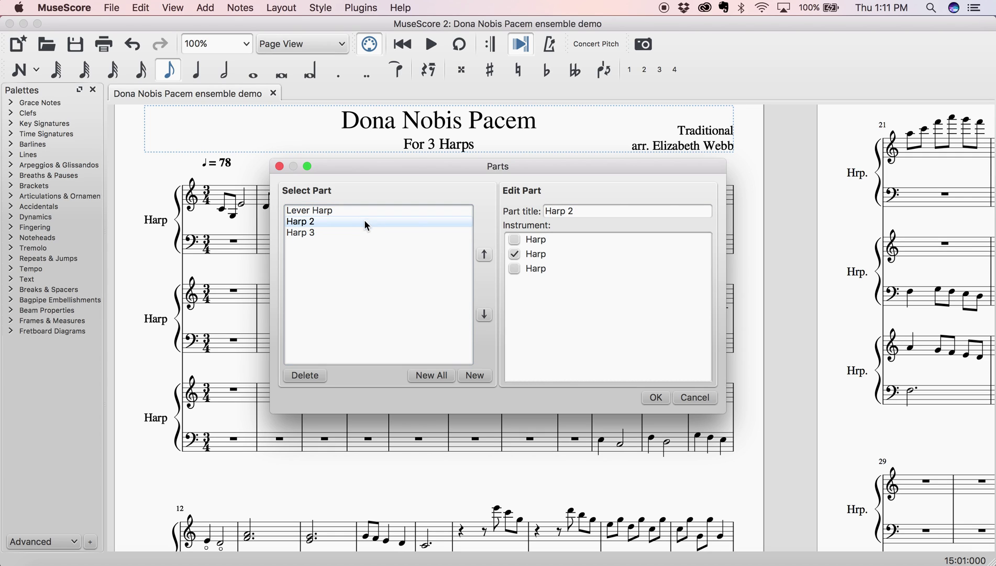
click(352, 209)
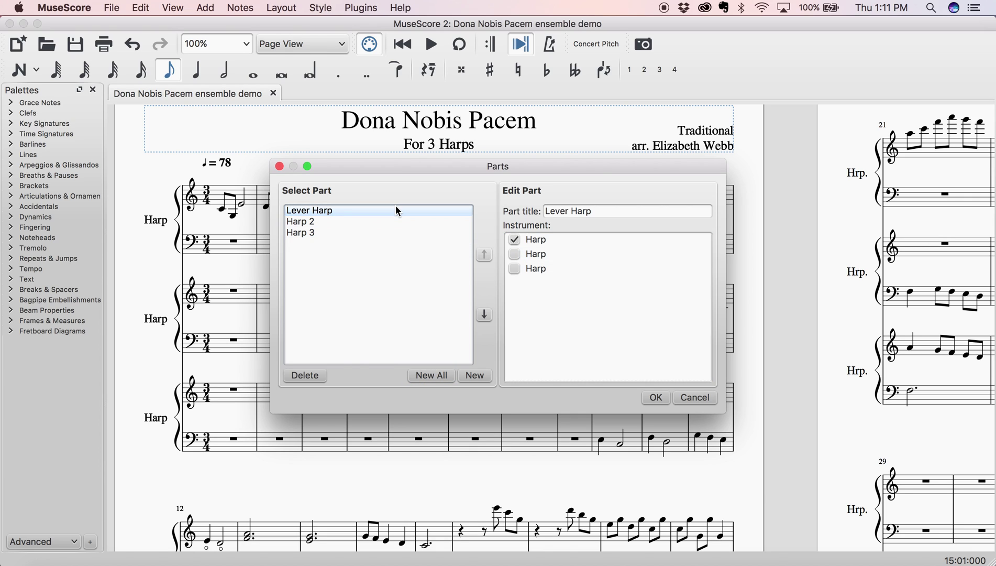
click(385, 221)
click(381, 237)
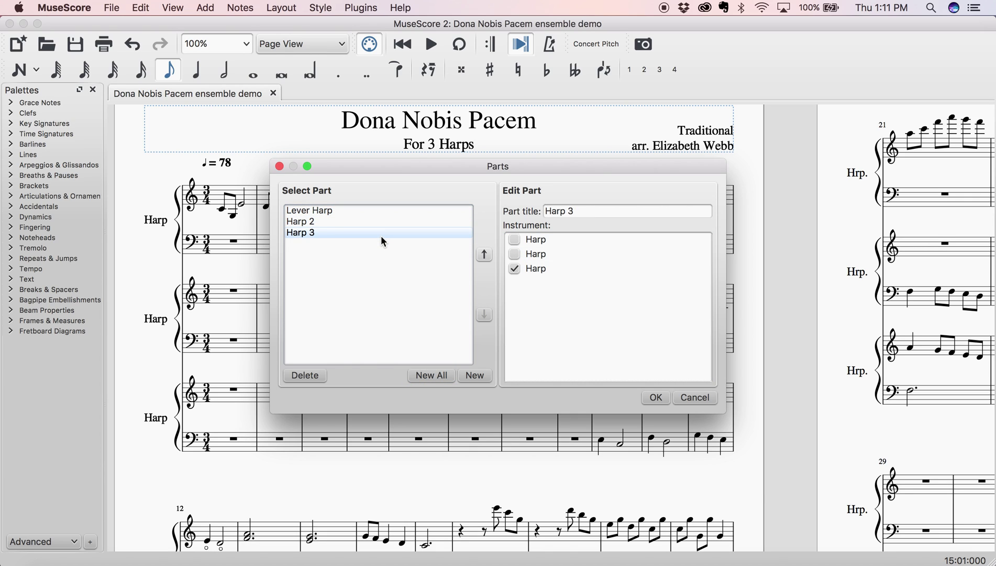
click(656, 398)
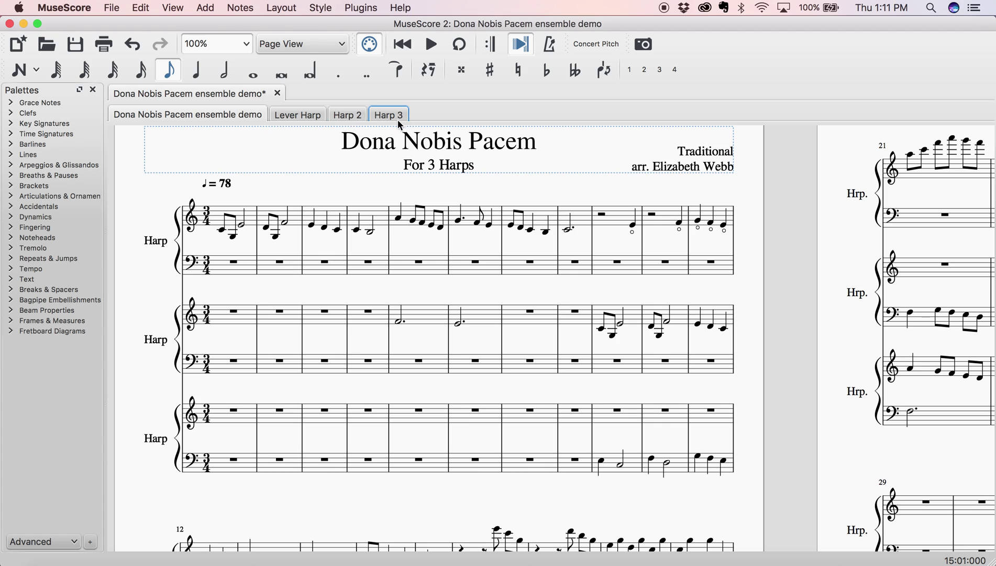
Open the Lever Harp part and examine its notation from the title down to the final multimeasure rest.
click(297, 115)
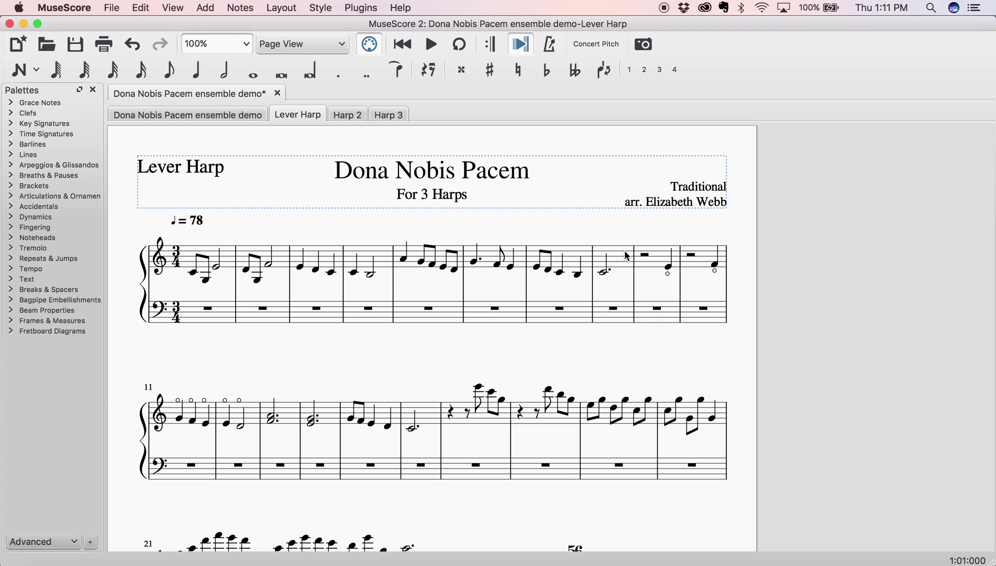
scroll(594, 442, down, 3)
scroll(594, 437, down, 5)
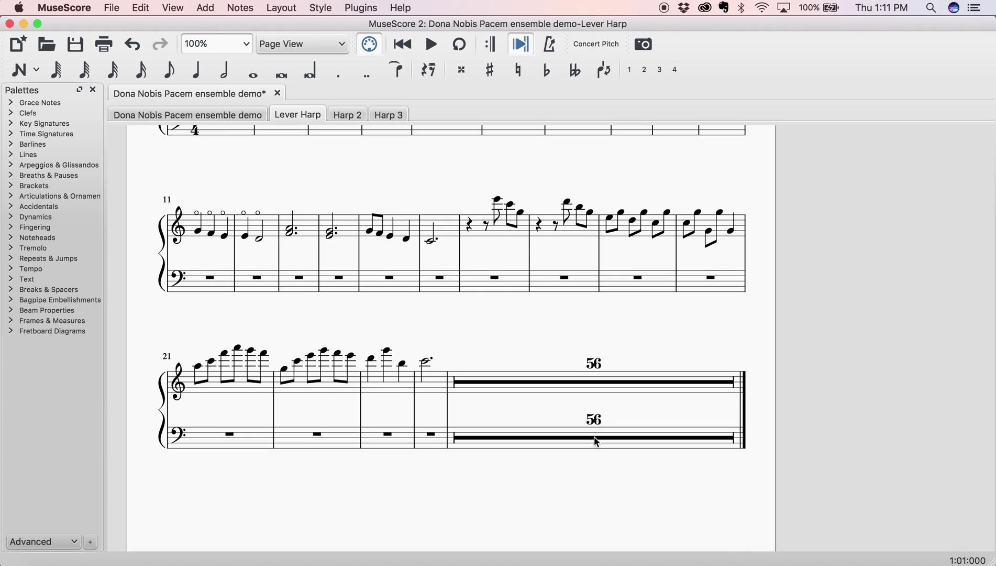
scroll(594, 436, up, 2)
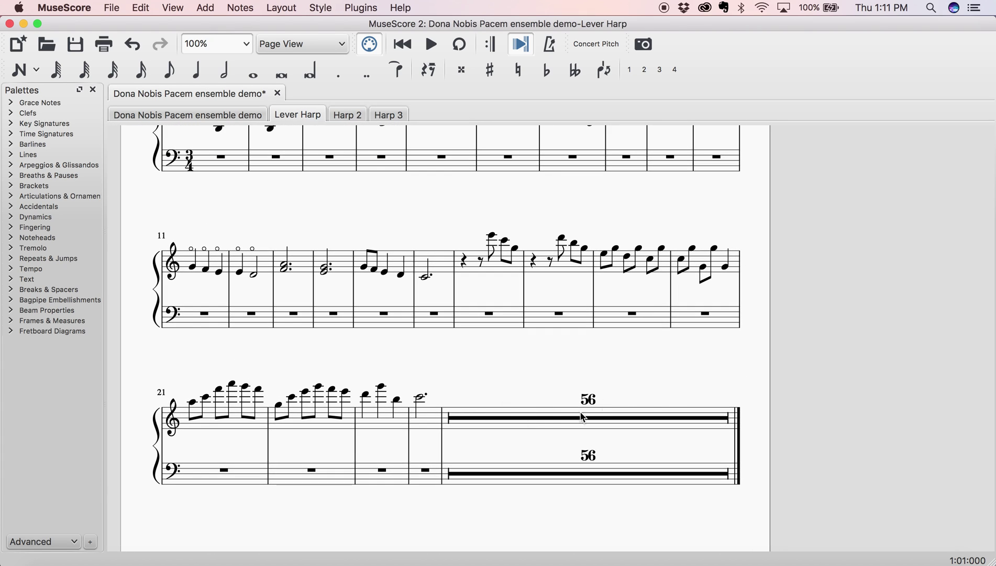
scroll(535, 361, up, 5)
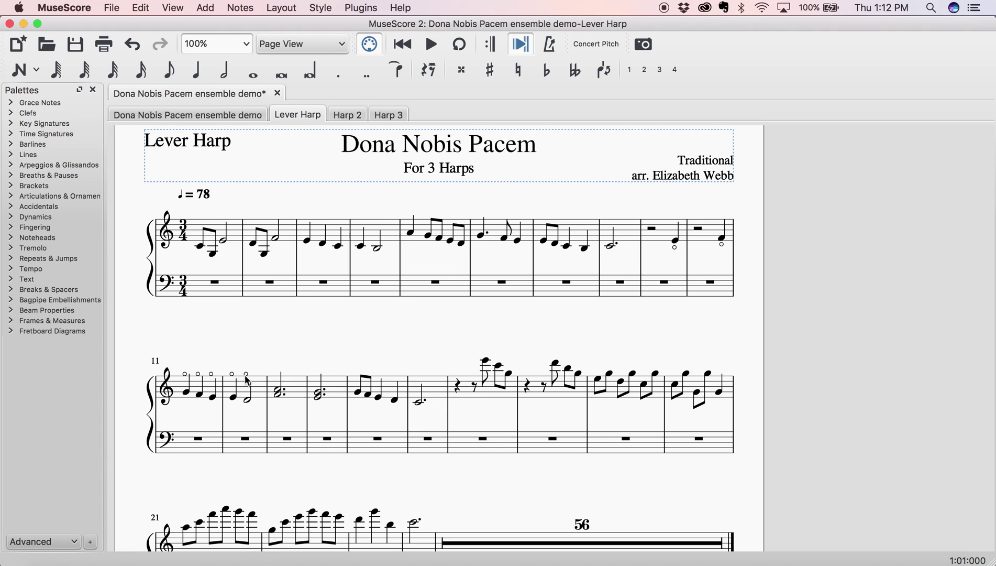
Move the harmonic circles in measure 12 of the Lever Harp part below their notes and compare with the full score.
drag(246, 375, 236, 404)
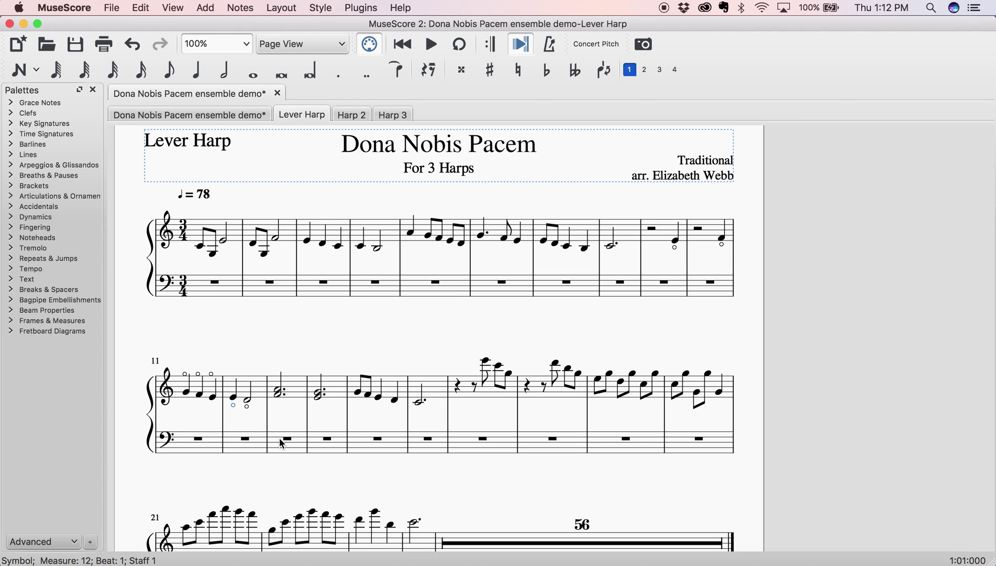
key(Escape)
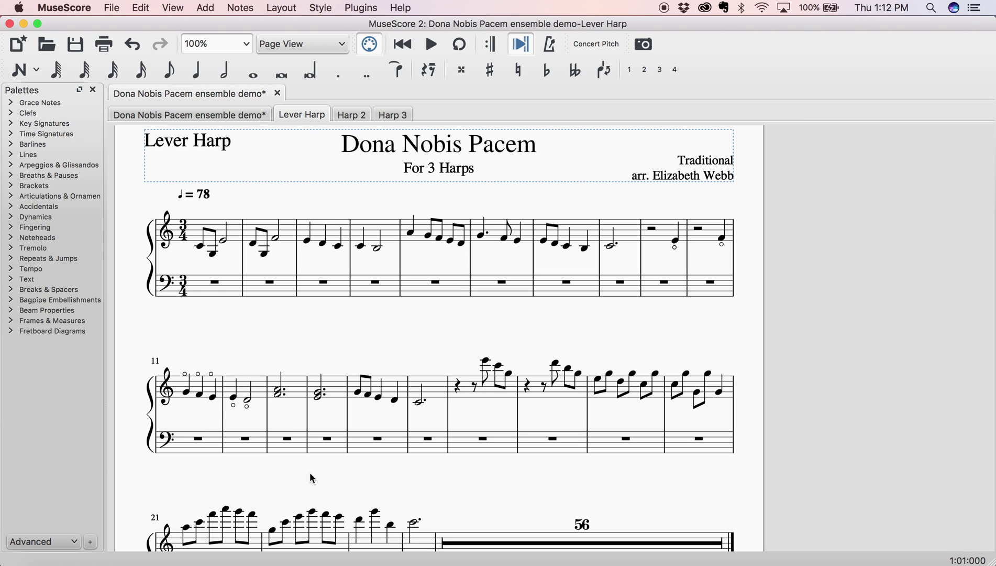
click(225, 115)
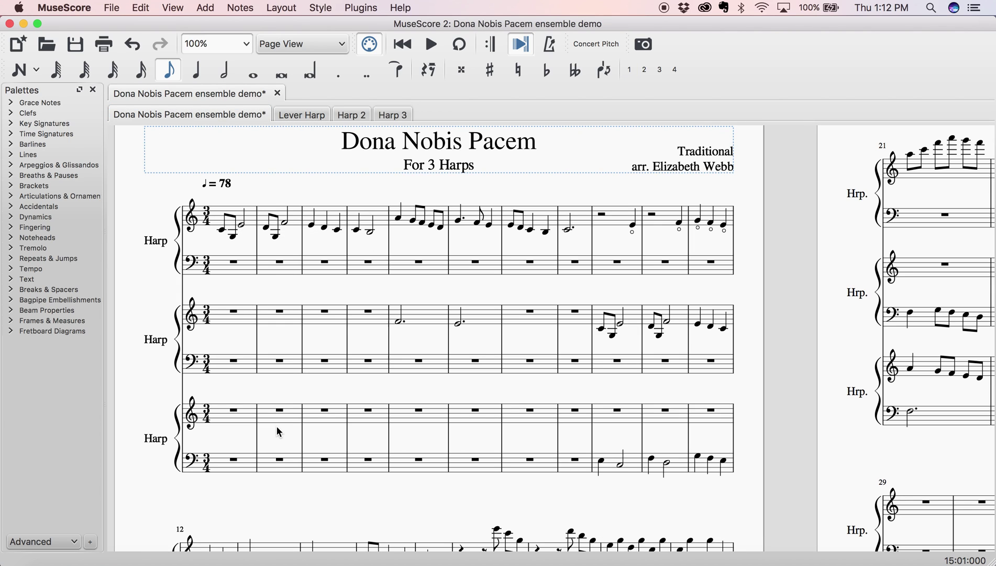
scroll(277, 427, down, 5)
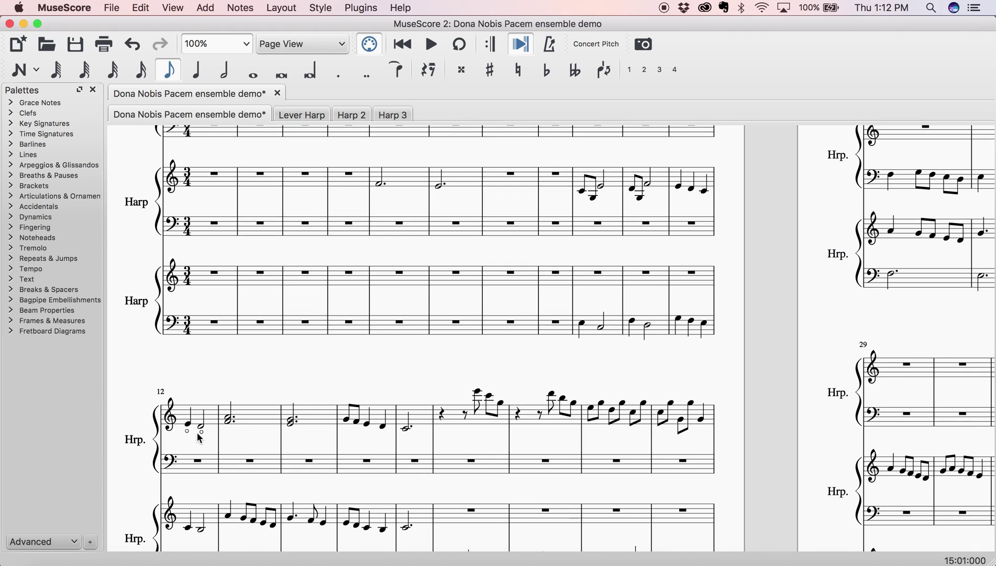
scroll(283, 392, up, 4)
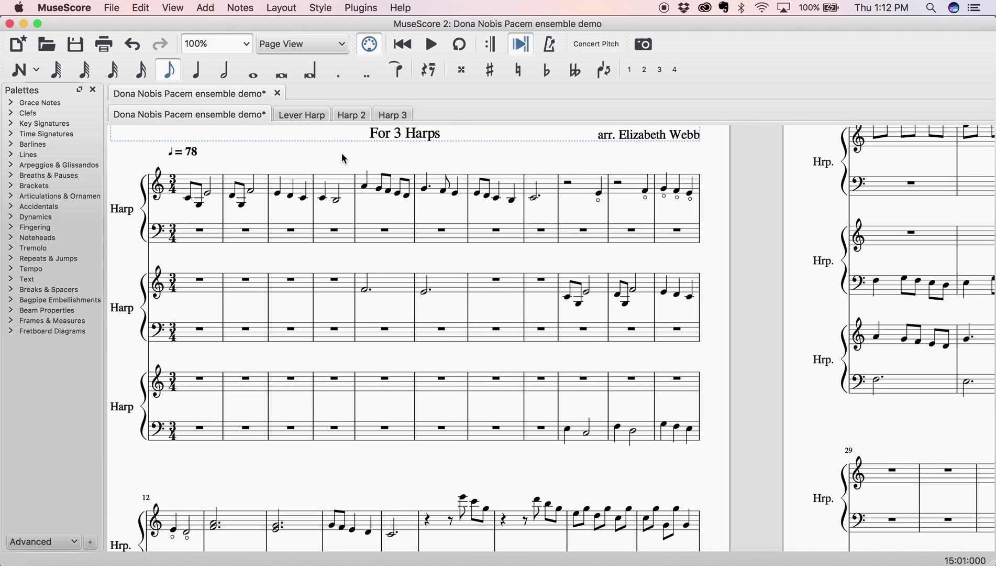
View the Harp 2 and Harp 3 parts and return to the full ensemble score.
click(311, 123)
click(350, 116)
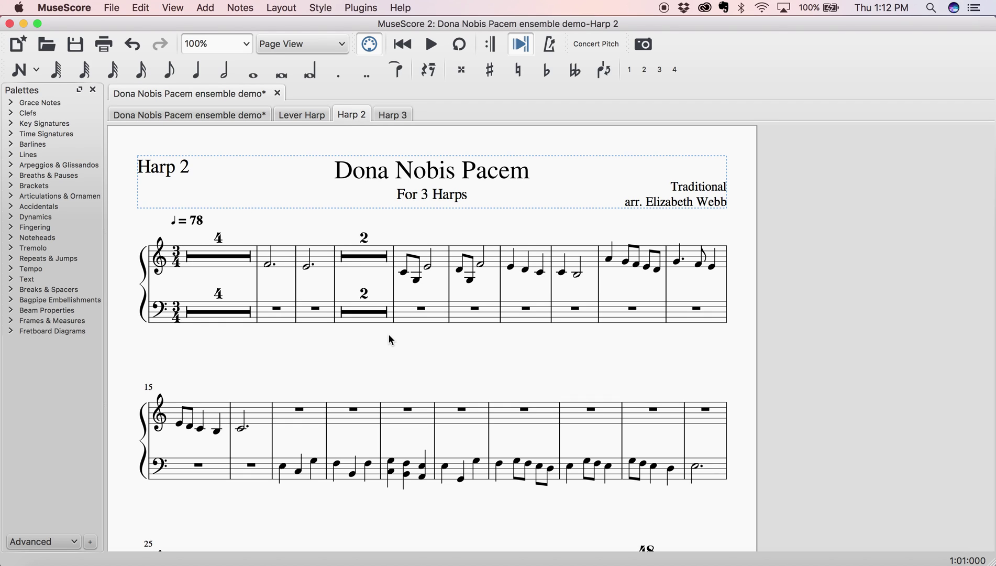
click(385, 114)
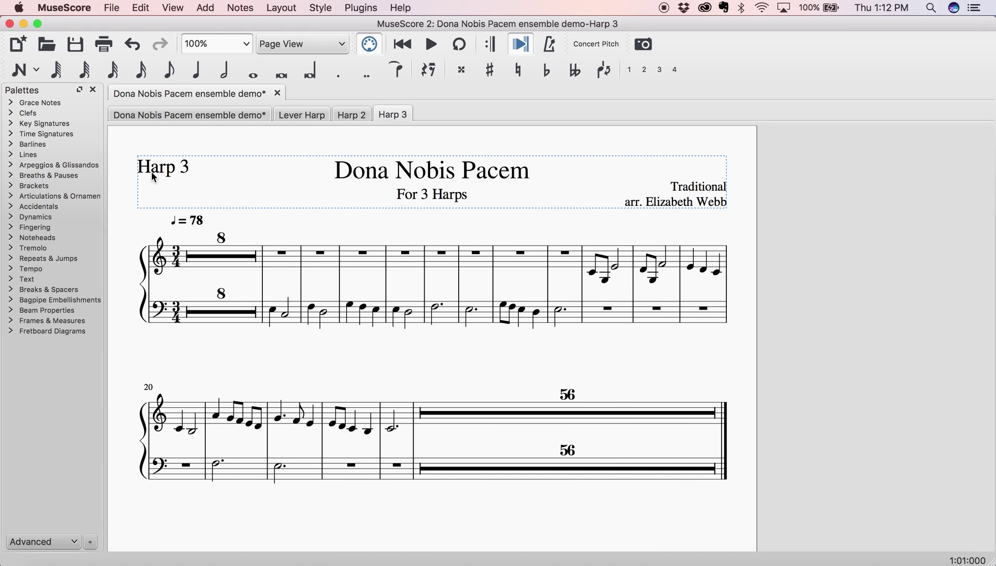
click(181, 113)
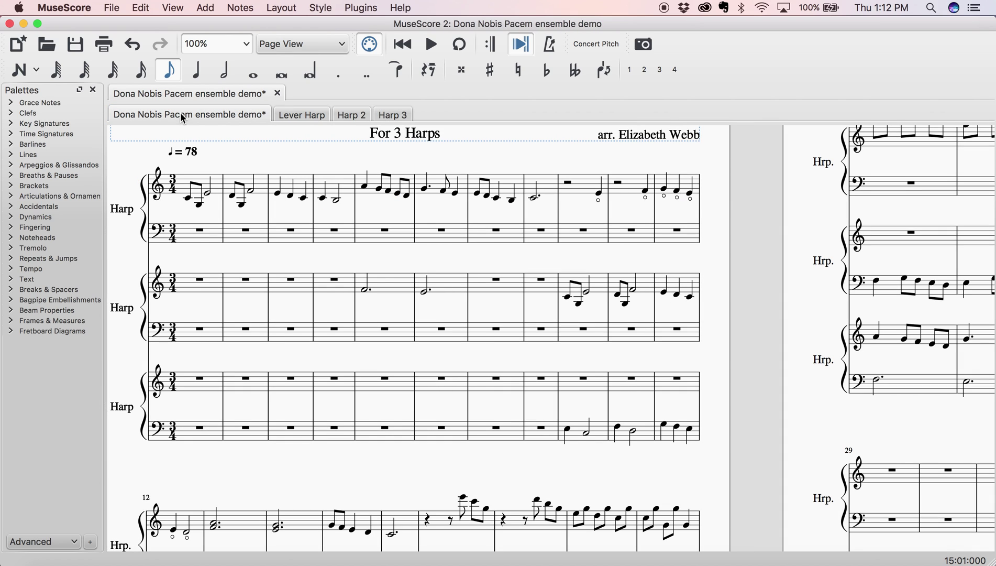
Open the Lever Harp part, set its page staff space to 2.164 mm and apply the setting to all parts.
scroll(222, 195, up, 3)
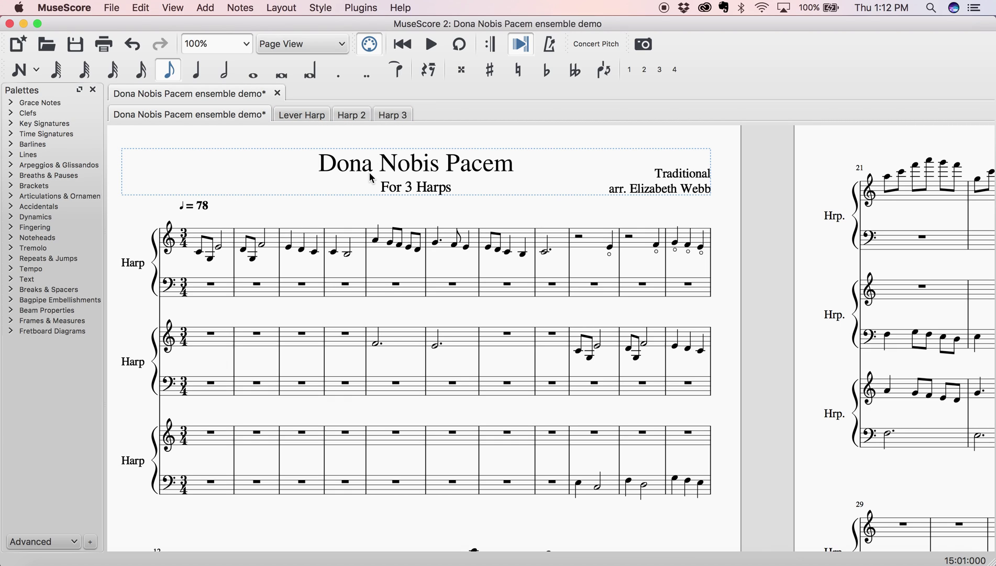
click(304, 114)
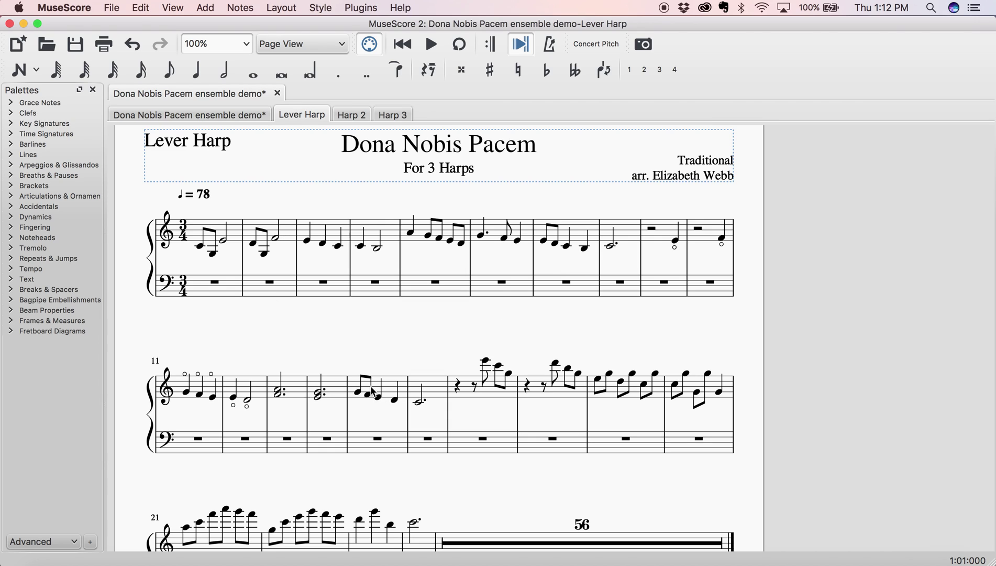
click(281, 6)
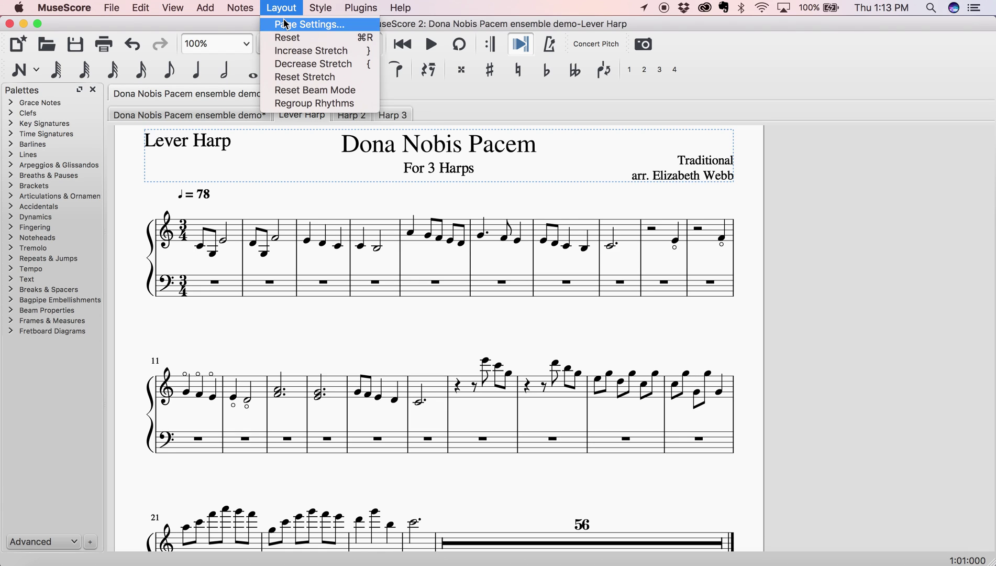
click(285, 25)
click(483, 260)
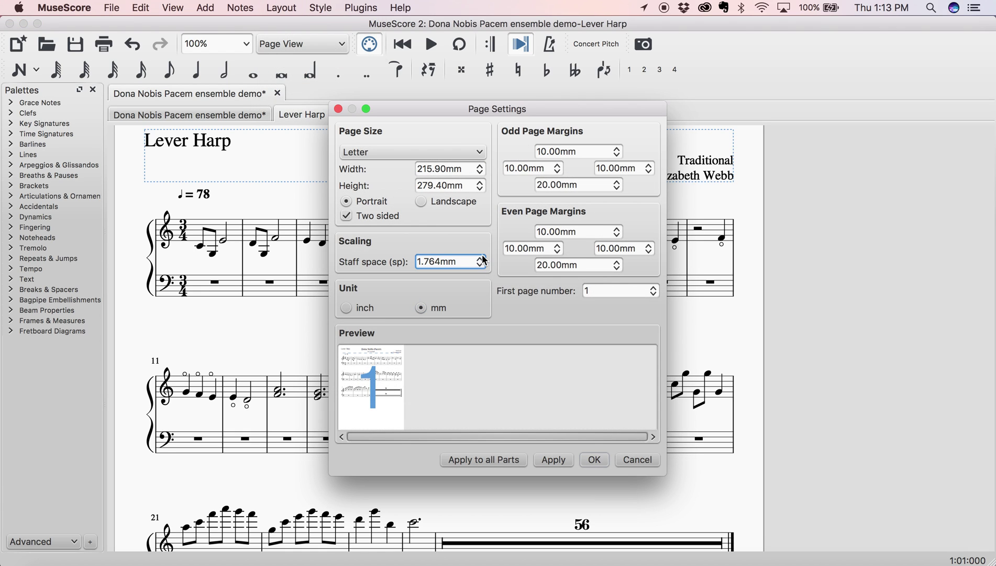
click(480, 259)
click(481, 259)
click(480, 258)
click(480, 259)
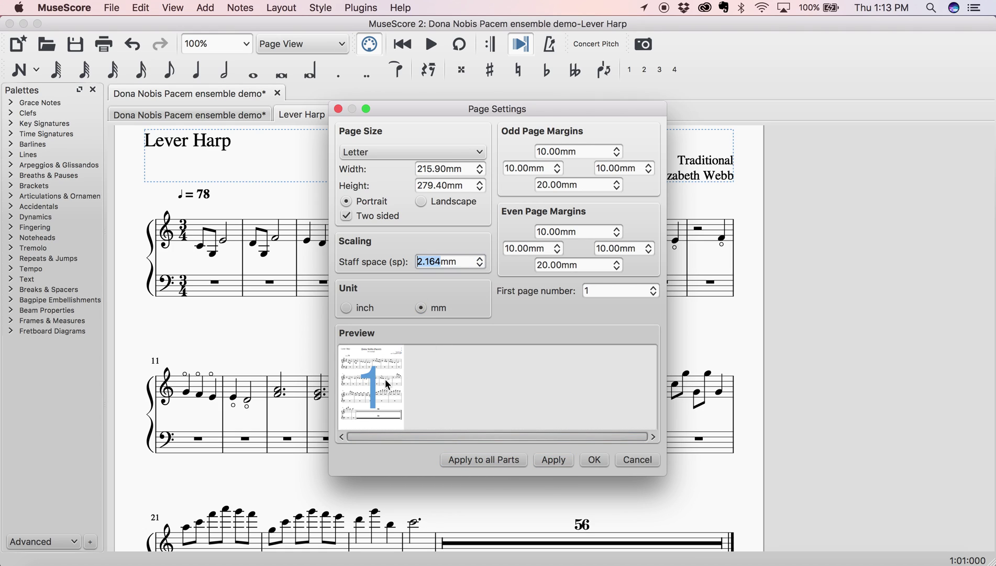
click(558, 461)
click(467, 465)
click(597, 461)
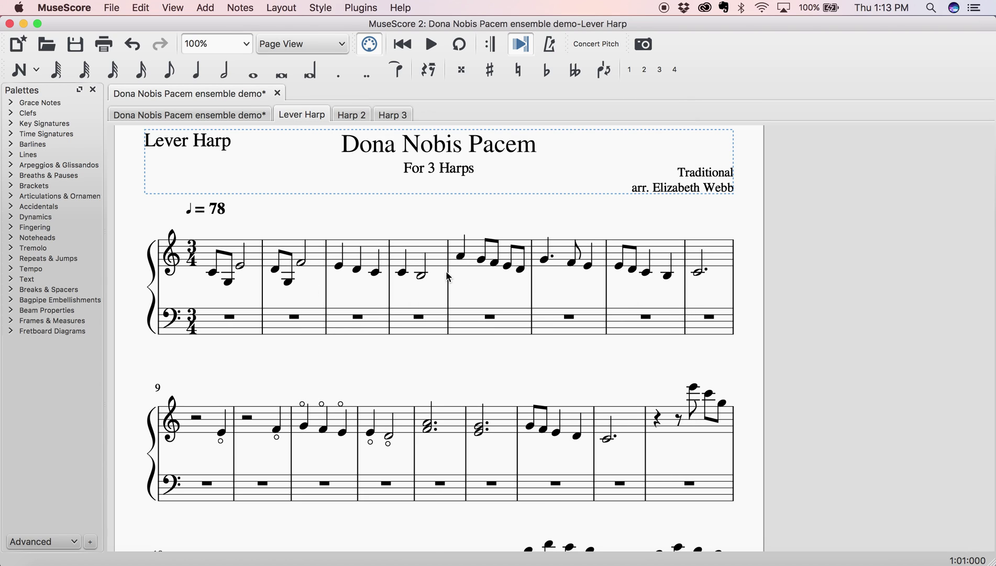
View the whole page of the Lever Harp and Harp 2 parts at 50% zoom.
click(236, 43)
click(228, 75)
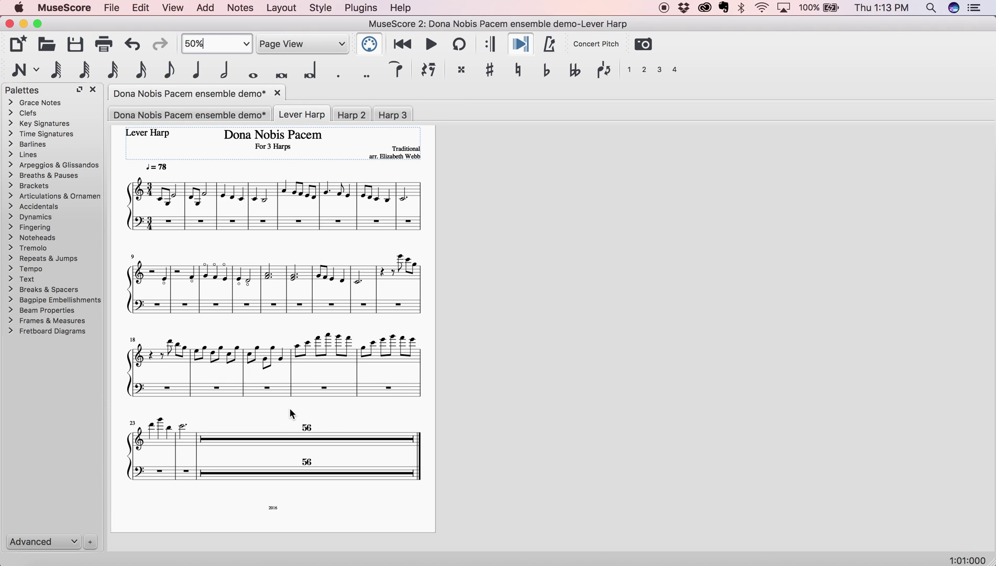
scroll(289, 408, left, 2)
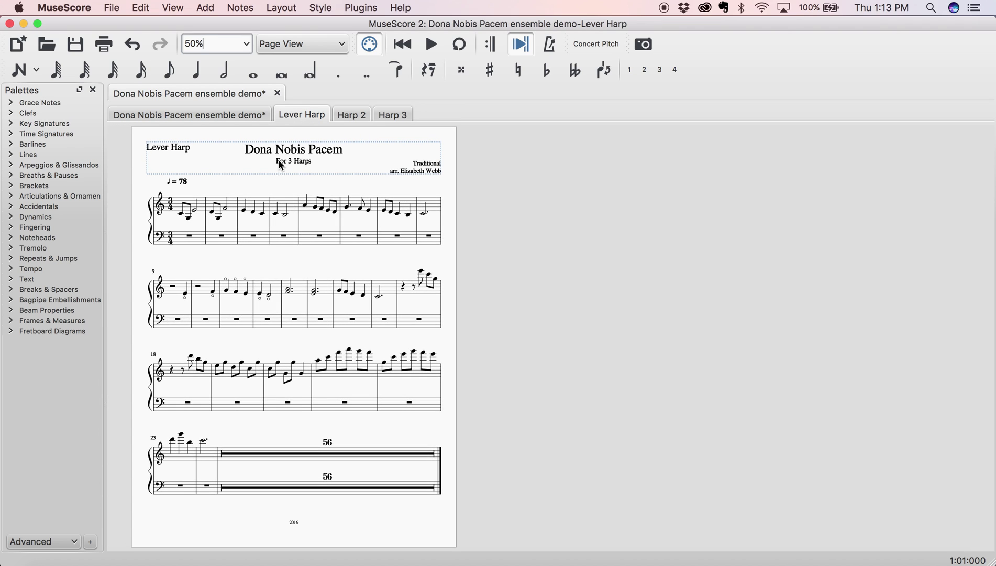
click(351, 115)
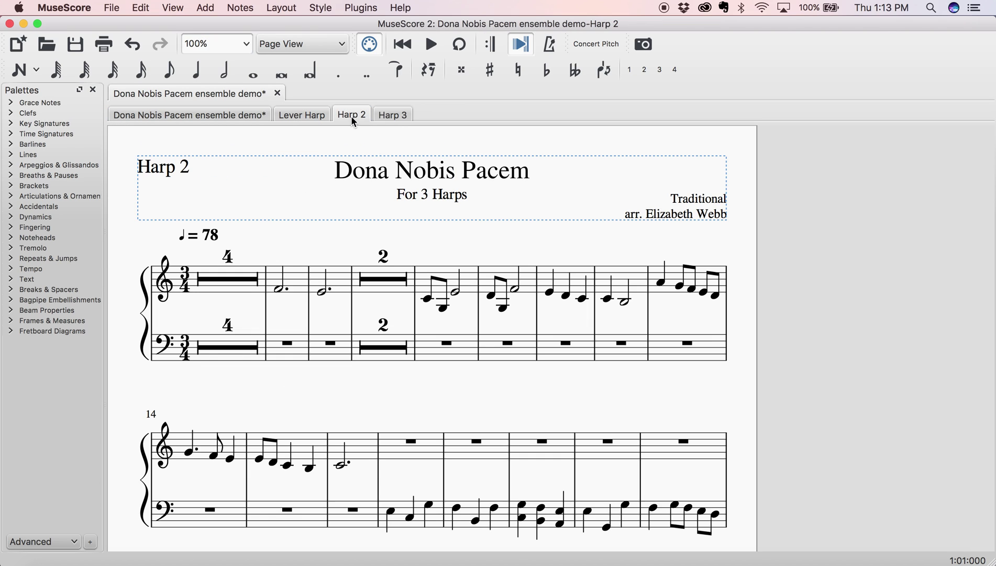
click(246, 48)
click(195, 74)
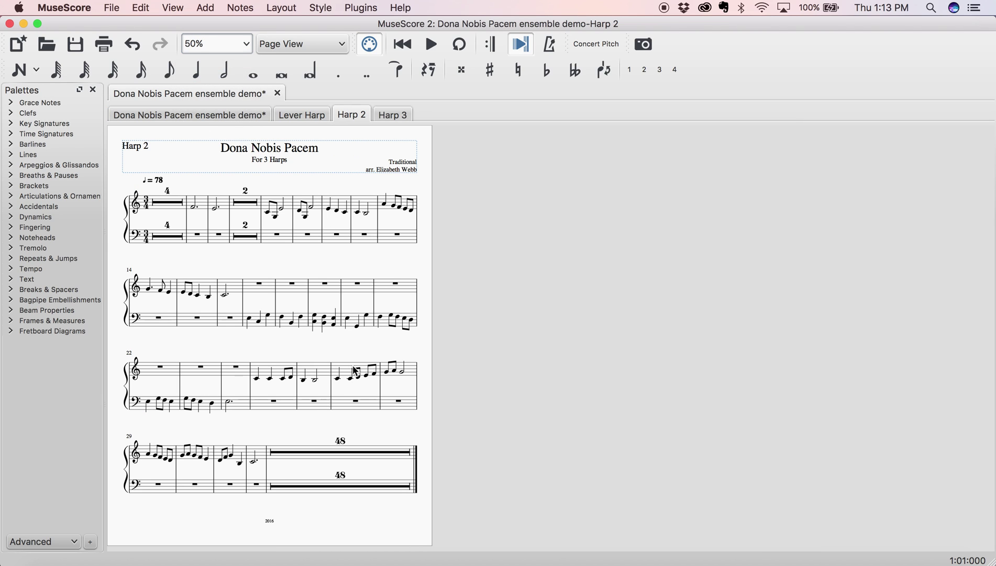
Return to the full ensemble score, view it at 50% and set its page staff space to 1.164 mm.
click(184, 112)
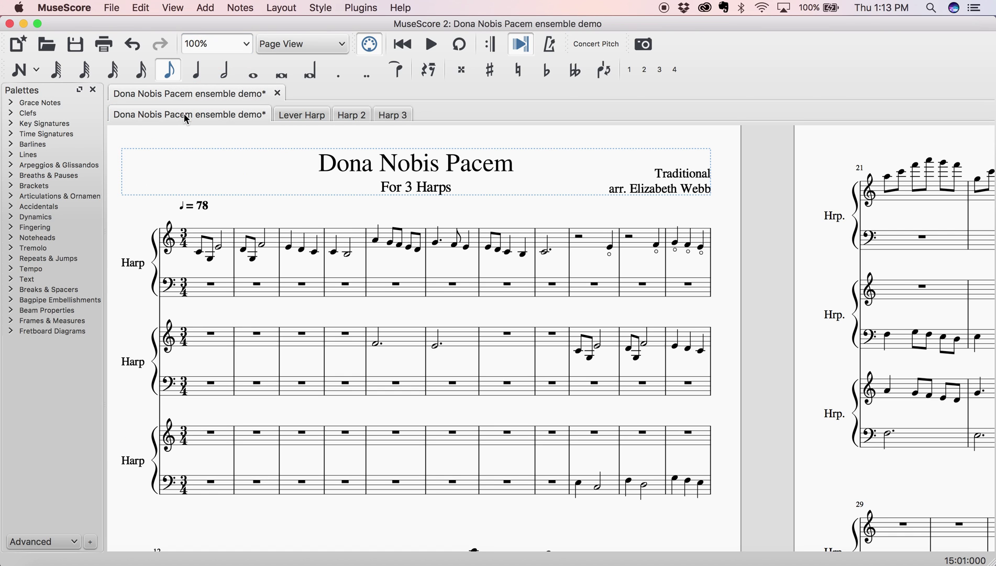
click(245, 44)
click(230, 73)
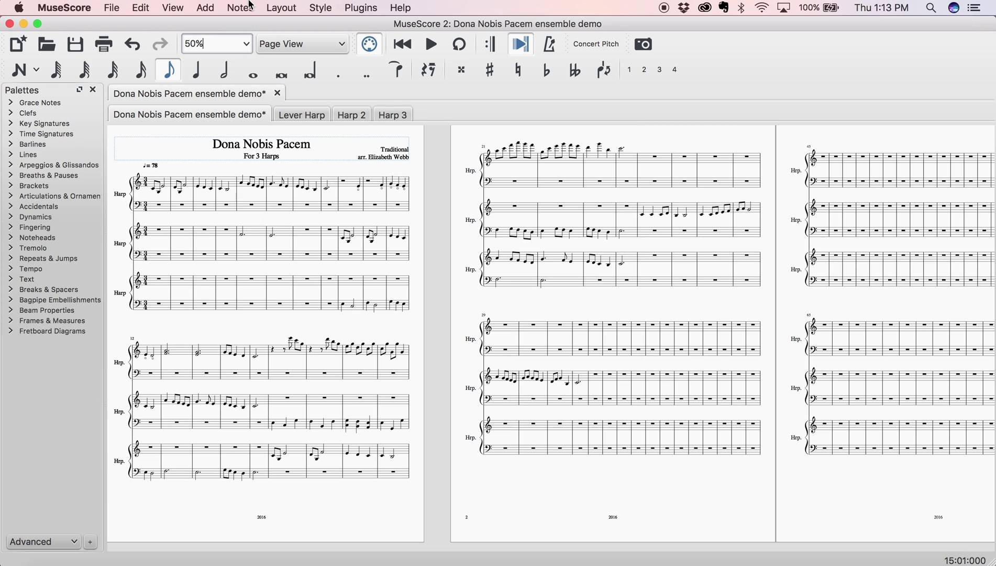
click(282, 7)
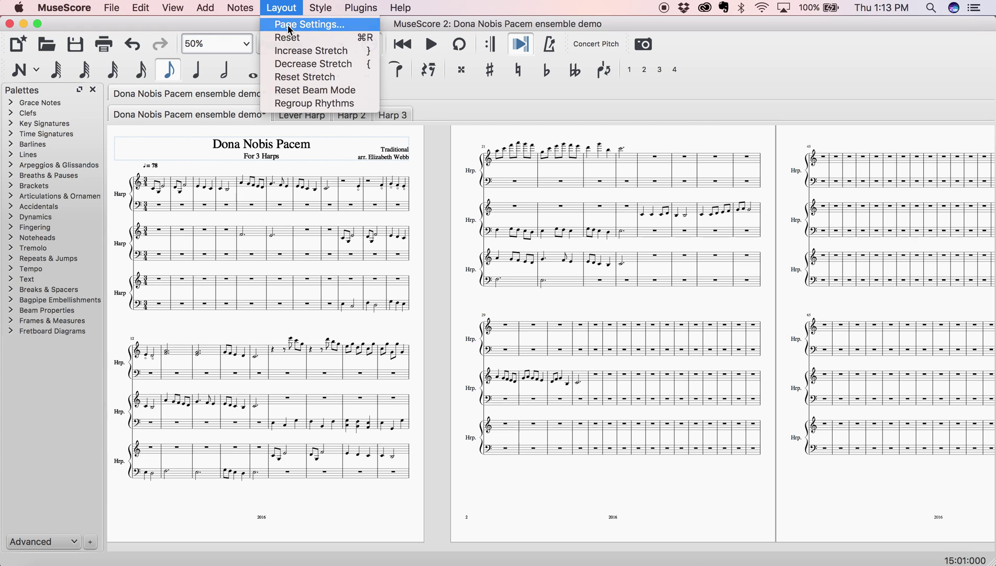
click(286, 25)
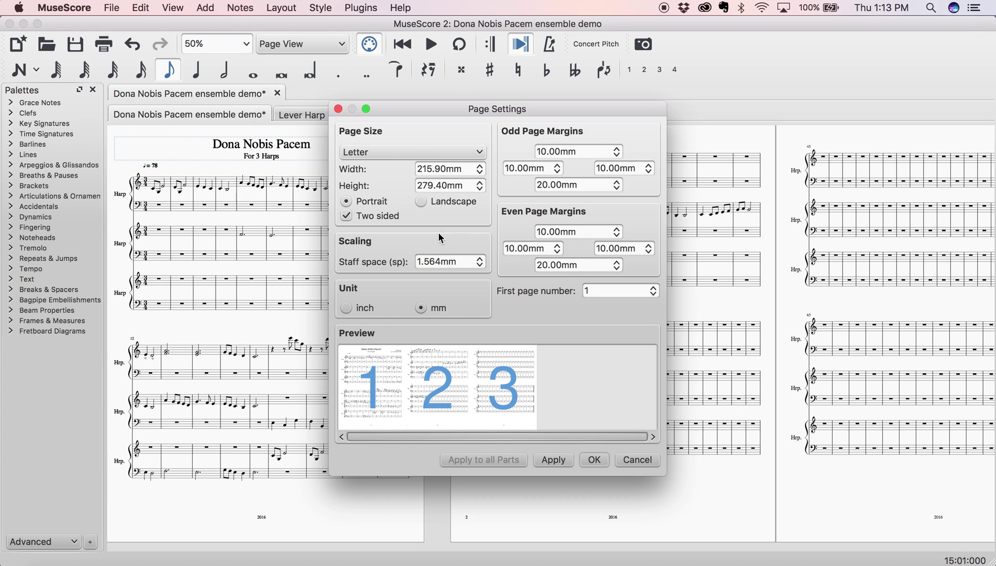
click(480, 265)
click(480, 264)
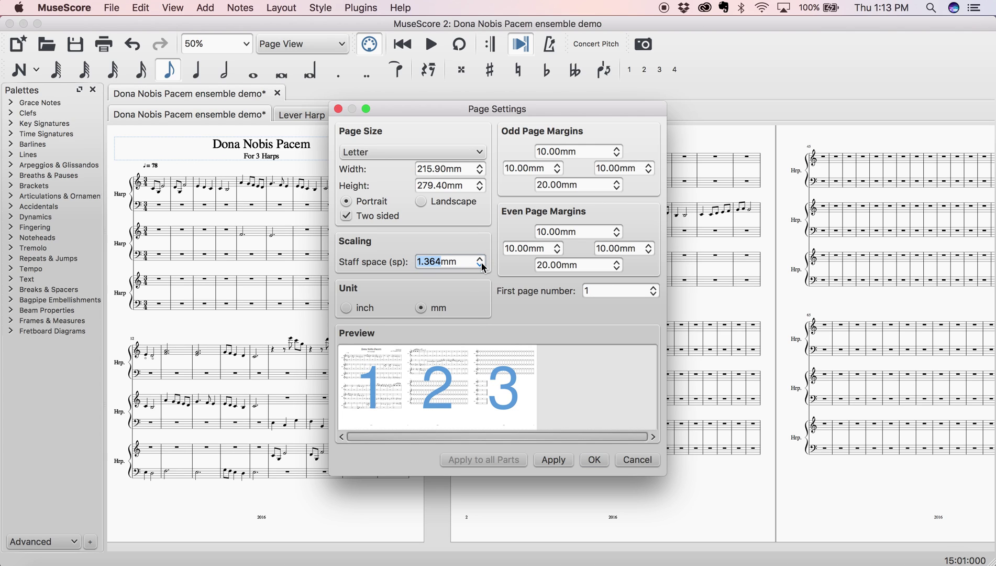
click(481, 264)
click(480, 265)
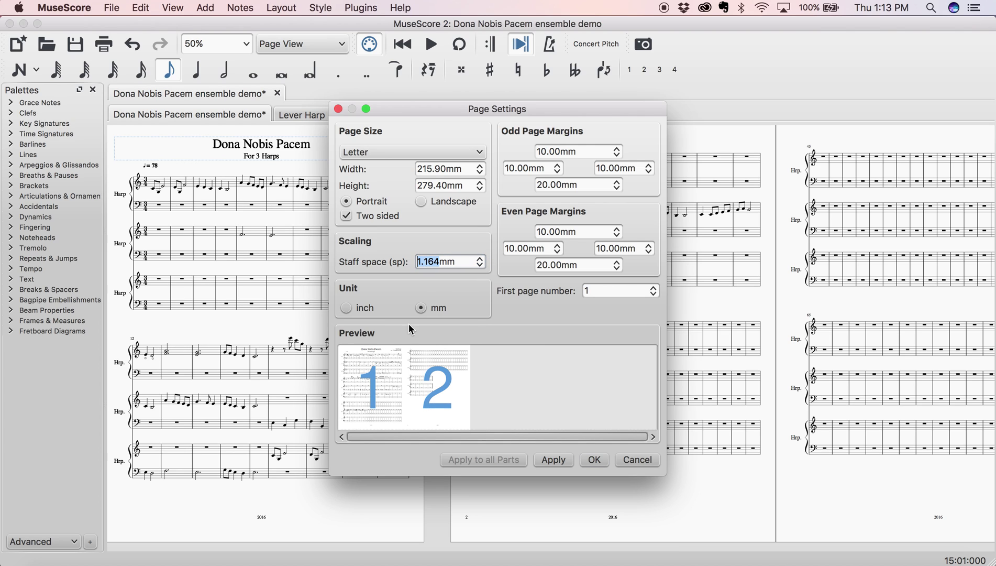
click(556, 459)
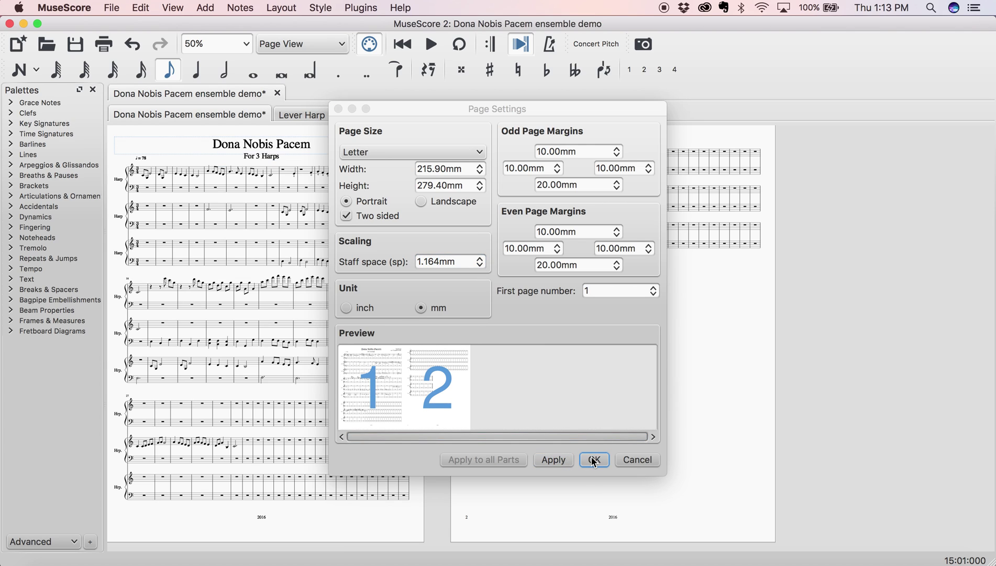
click(594, 460)
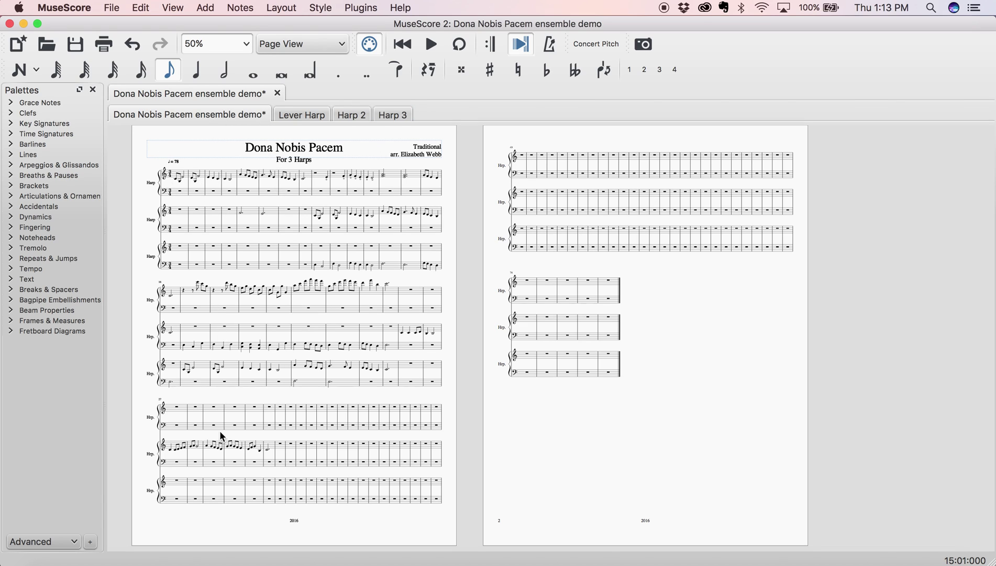
Check the page layout of the Lever Harp, Harp 2 and Harp 3 parts, ending on the Lever Harp part.
click(297, 116)
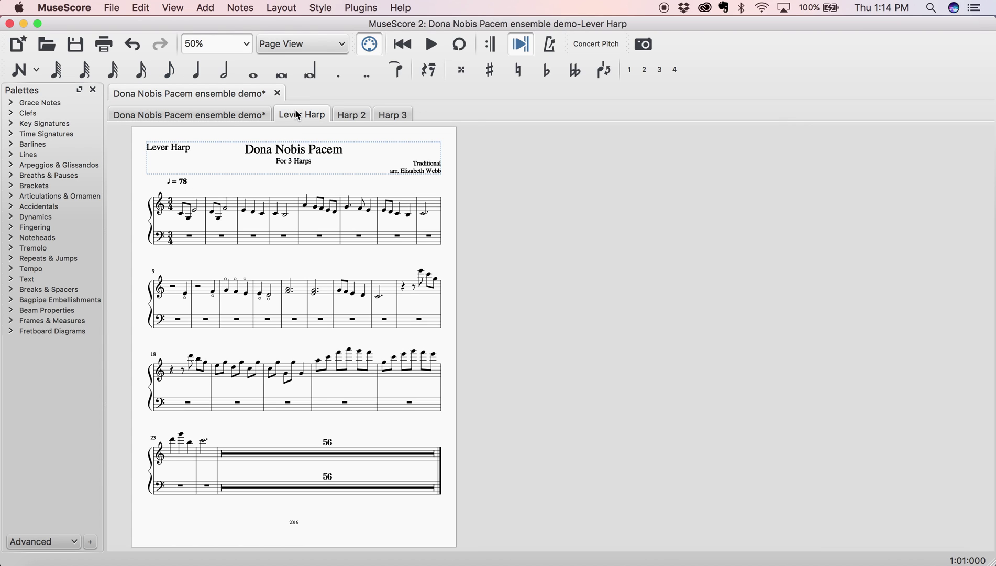
click(349, 115)
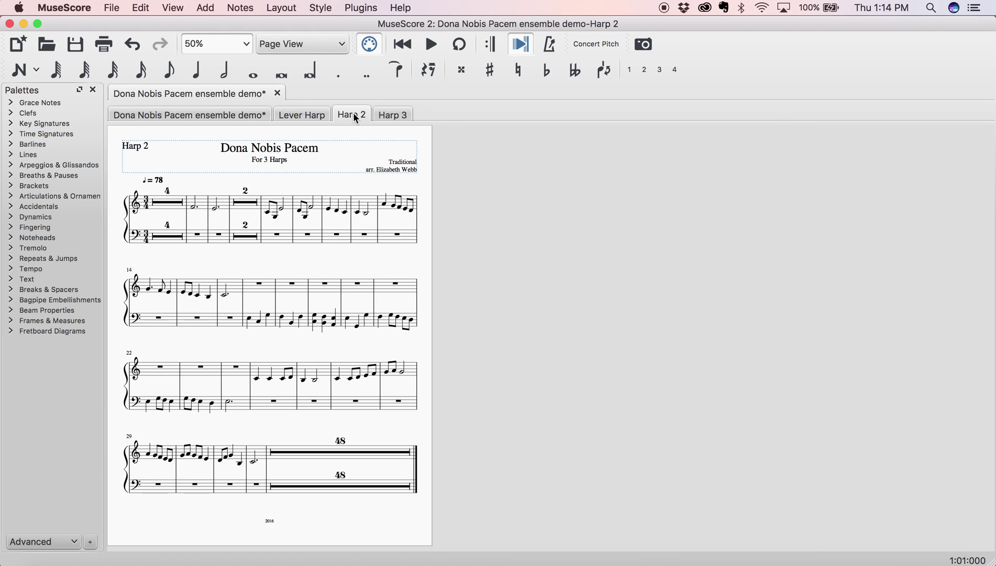
click(390, 116)
click(316, 116)
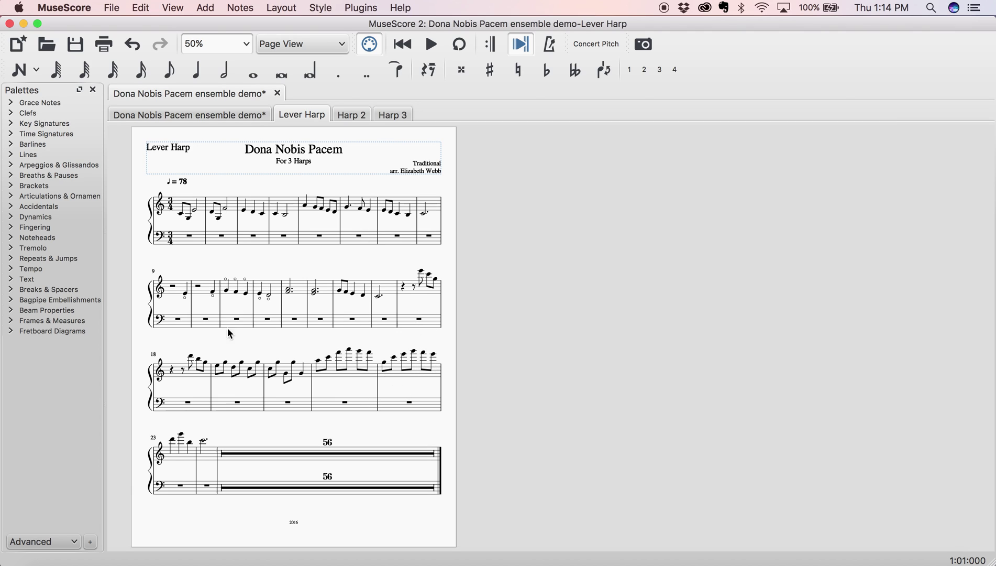
Add a line break after measure 16 in the Lever Harp part.
click(59, 289)
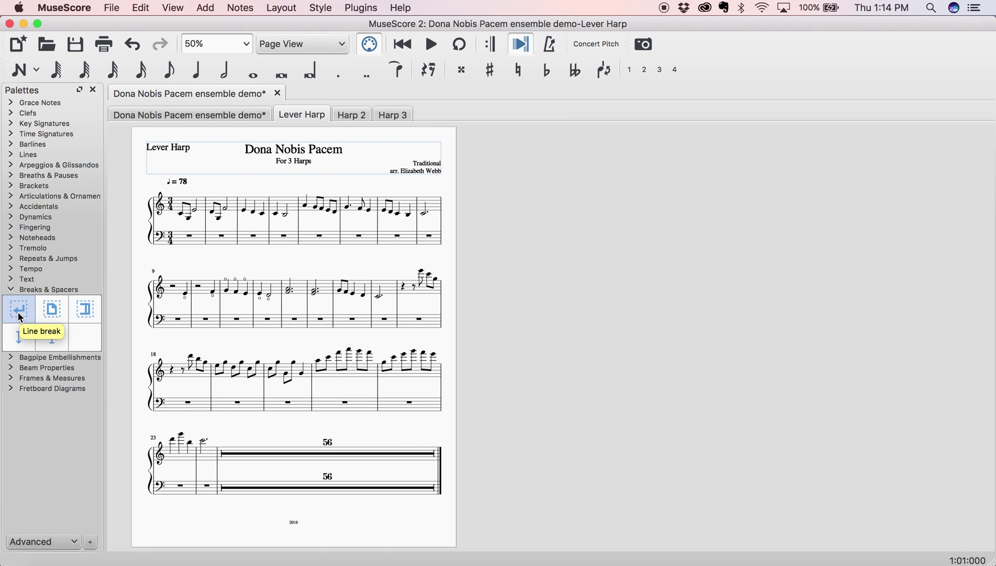
mouse_move(20, 317)
mouse_down()
mouse_move(309, 257)
mouse_move(381, 280)
mouse_move(93, 283)
mouse_move(31, 309)
mouse_up()
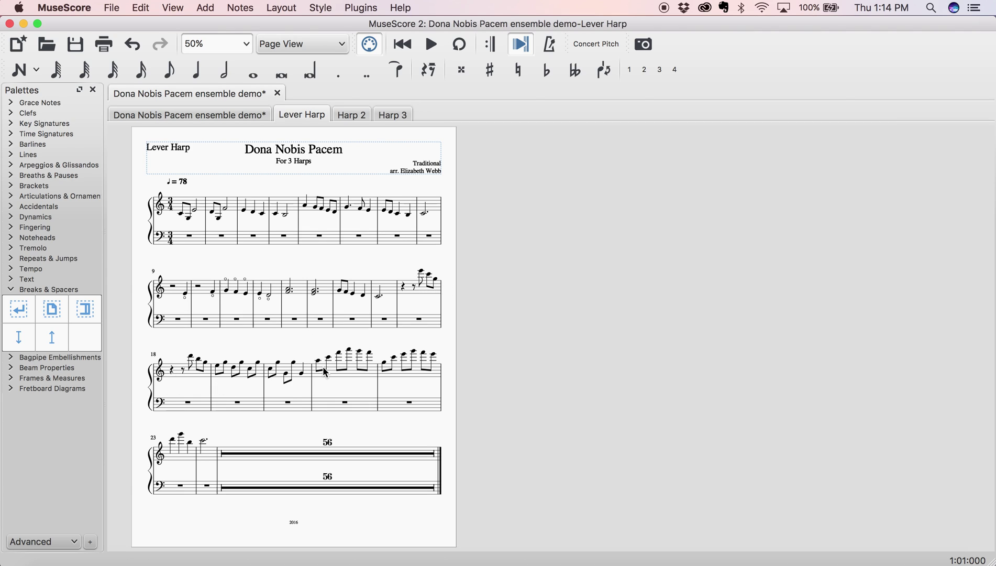
drag(16, 313, 380, 320)
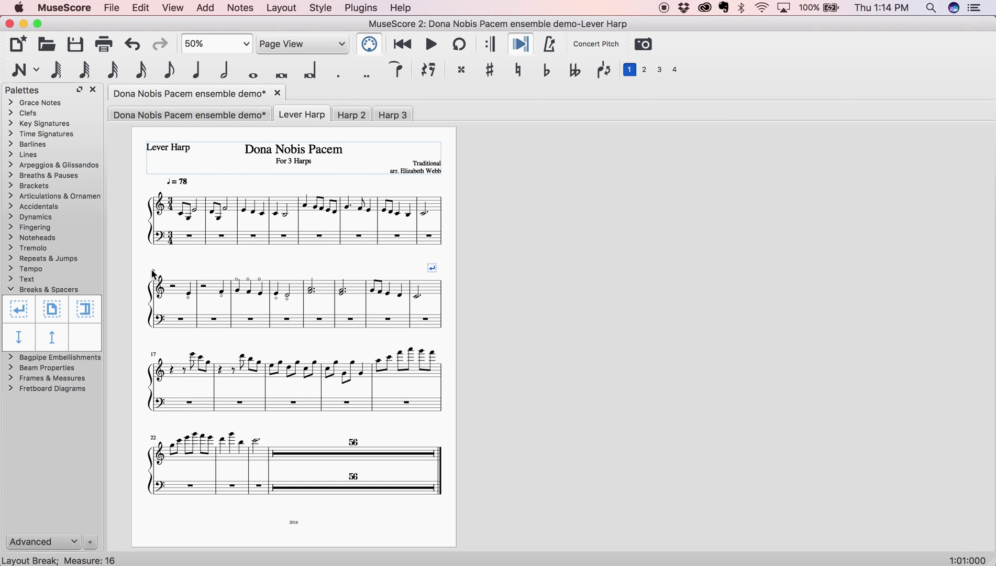
Compare the full score's system layout with the Lever Harp and Harp 2 parts.
click(178, 115)
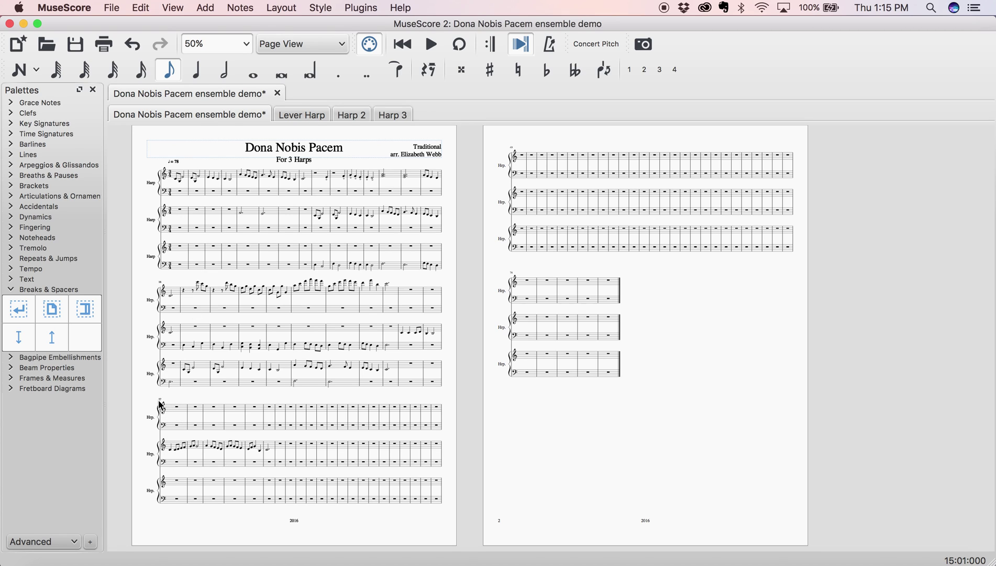
click(302, 114)
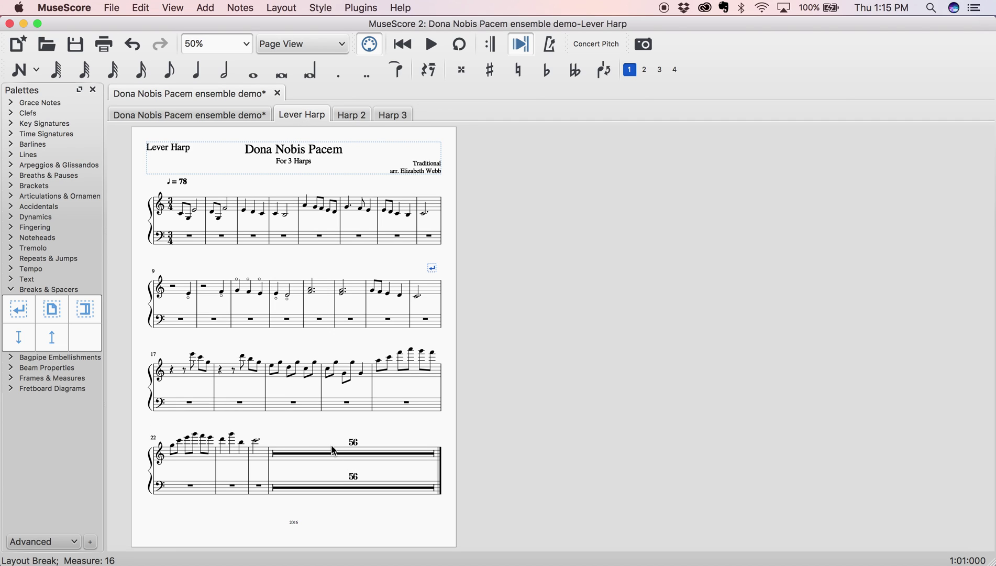
click(351, 114)
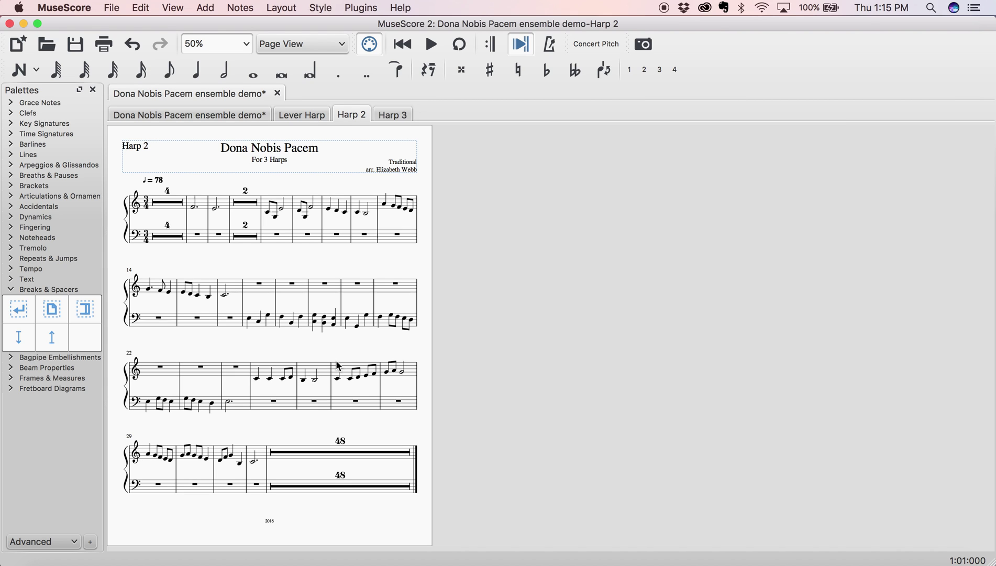
Examine the Harp 3 part's notation down to the final multimeasure rest and return to the full ensemble score.
click(391, 114)
scroll(314, 361, down, 10)
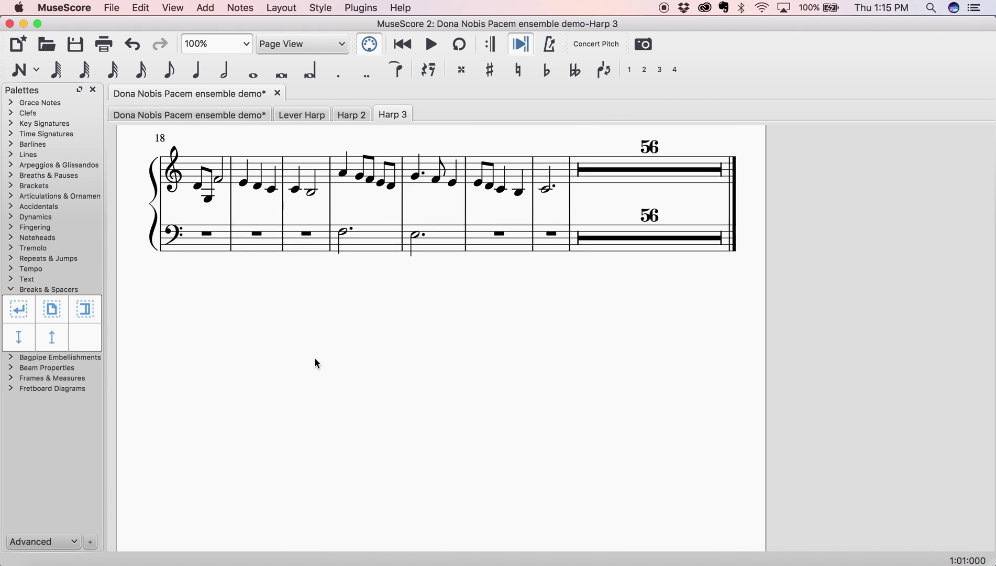
scroll(568, 283, up, 3)
scroll(496, 280, up, 5)
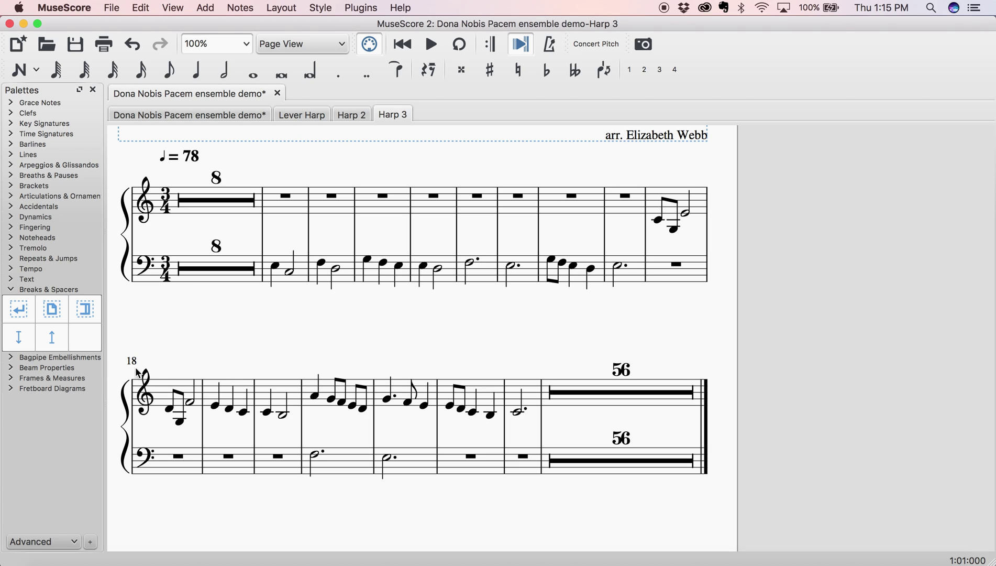
scroll(286, 173, up, 1)
click(229, 113)
scroll(243, 257, right, 2)
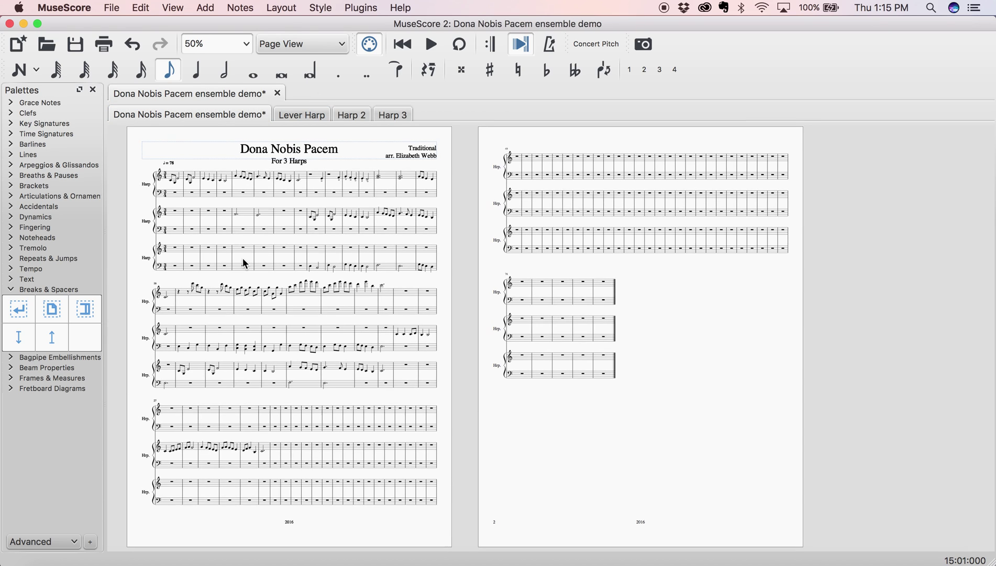